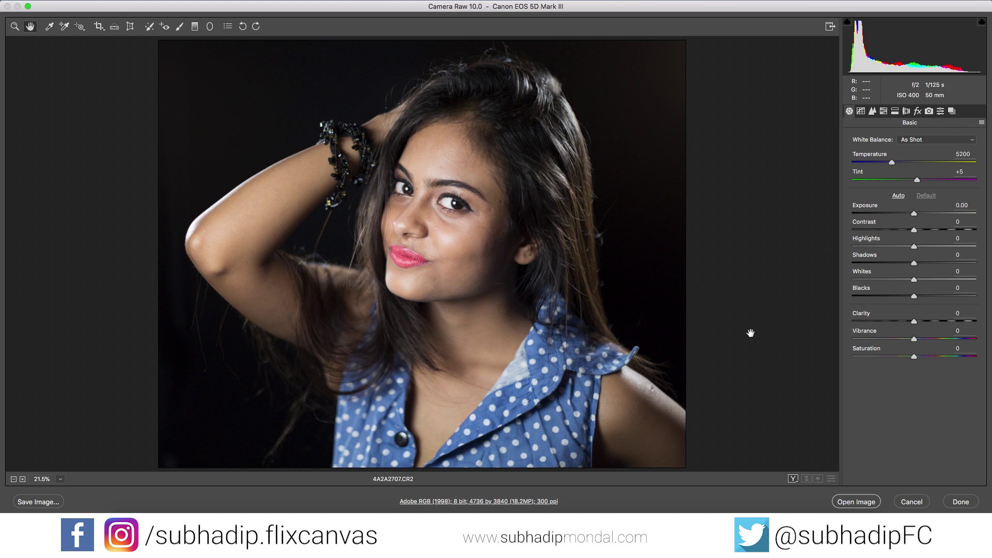
Step: Sample the white balance from the pale inside of the shirt collar, then set temperature to 6500 and tint to +10
click(49, 30)
click(539, 379)
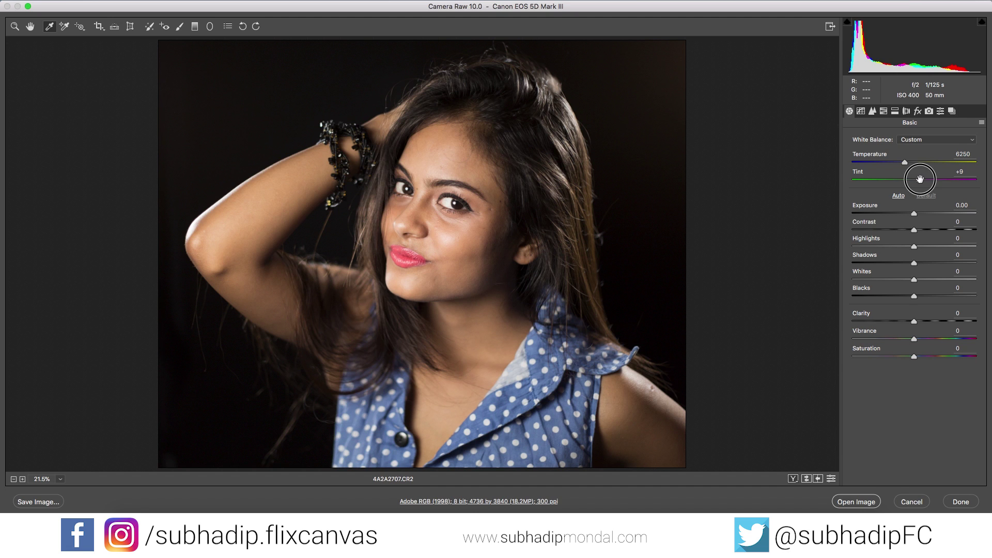
click(920, 179)
click(905, 163)
drag(904, 164, 909, 164)
click(908, 162)
Step: Set contrast to -35, highlights to +20, shadows to +35, whites to -30, blacks to +20 and clarity to +30
drag(914, 247, 937, 264)
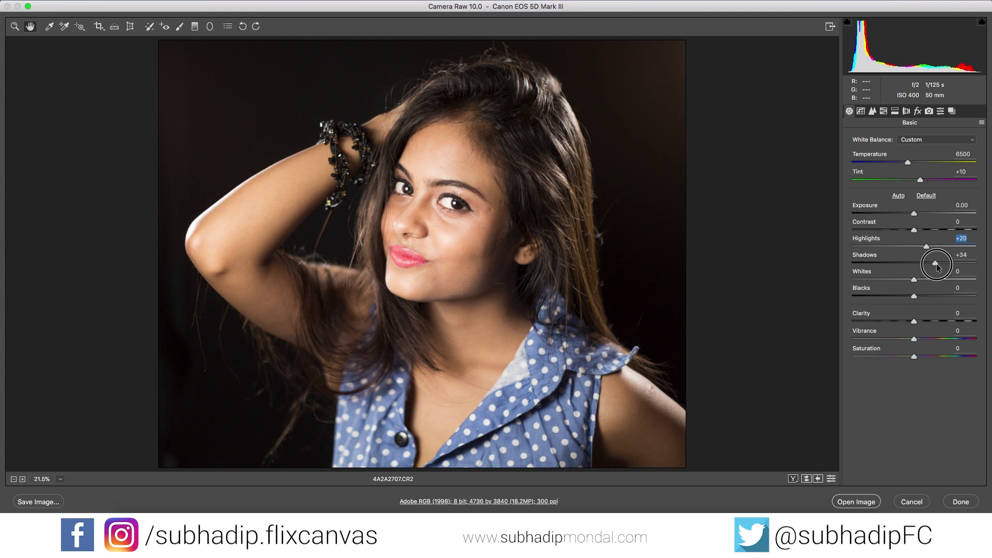
drag(936, 264, 927, 298)
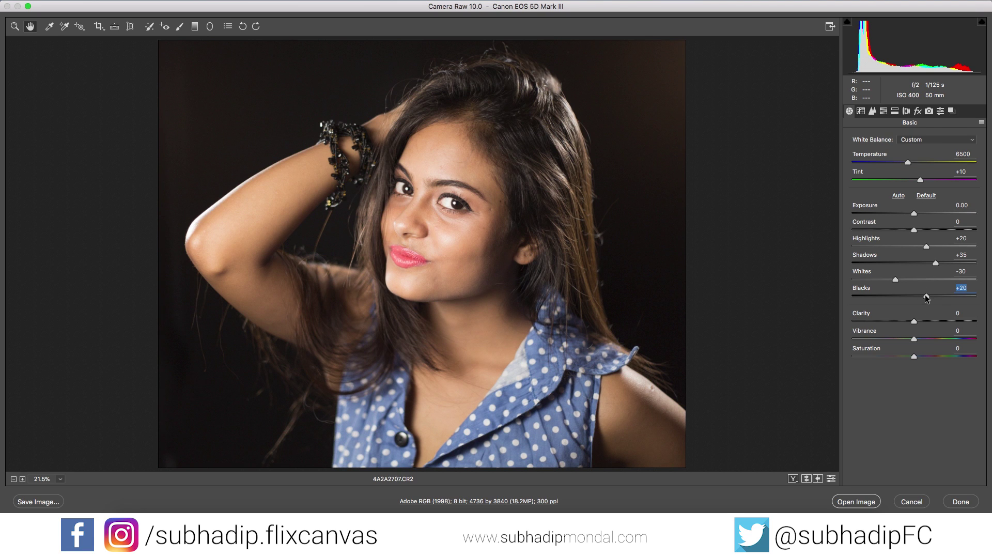
drag(914, 231, 892, 231)
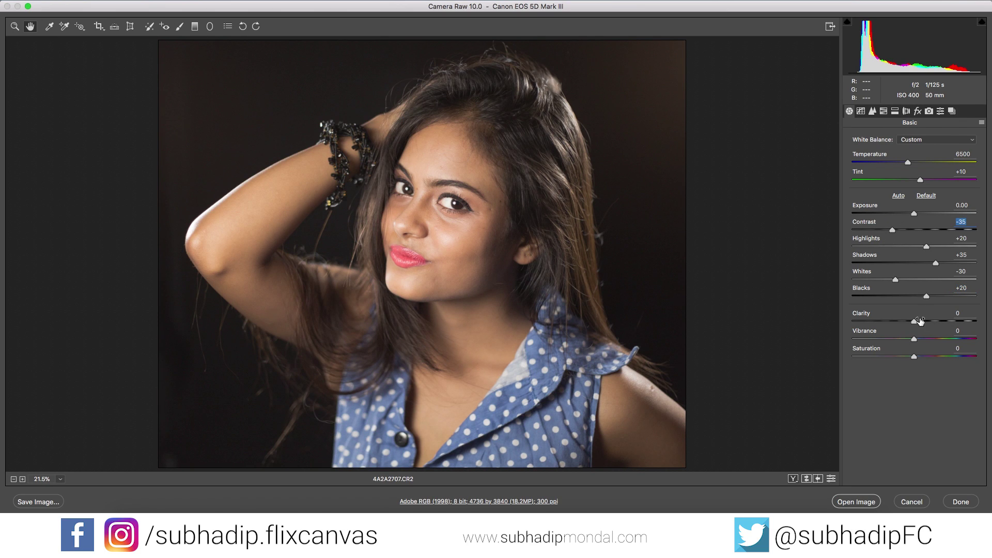
mouse_move(915, 321)
mouse_down()
mouse_move(977, 321)
mouse_move(935, 321)
mouse_up()
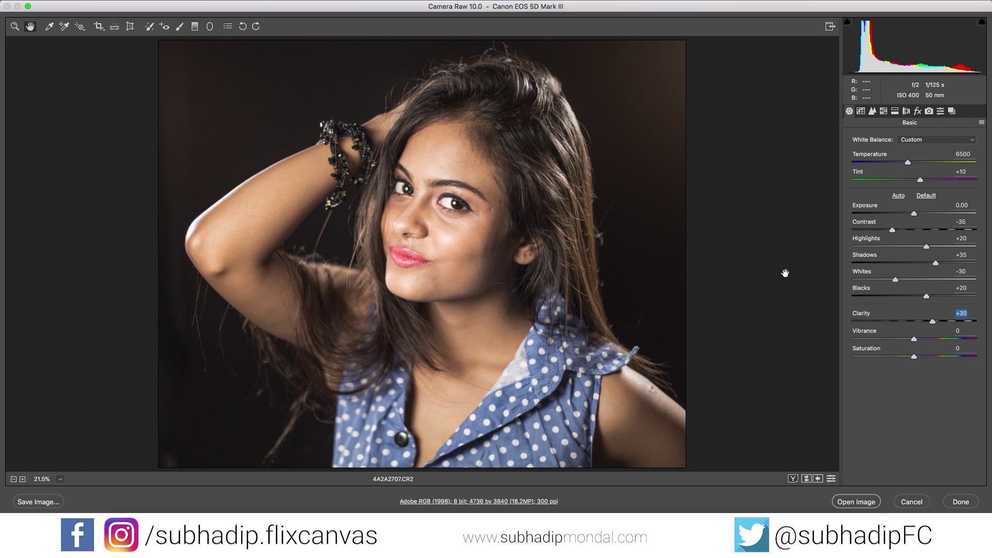
key(super+alt+z)
key(super+z)
Step: Set sharpening amount, detail and masking to 0 and radius to 0.5, with luminance noise reduction at 55
click(872, 111)
key(Tab)
key(Tab)
text(0)
drag(860, 243, 921, 243)
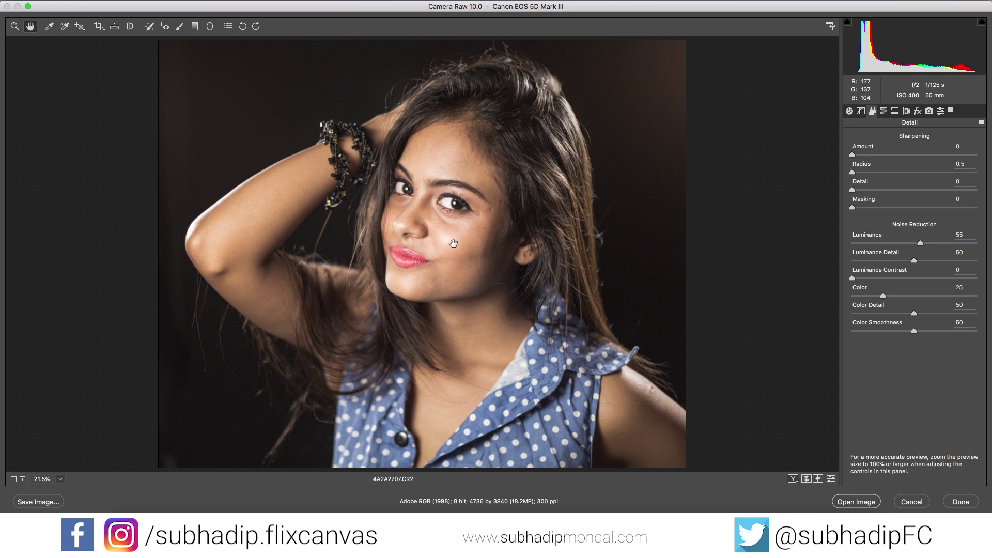
Step: Set the luminance noise reduction to 80 while judging the skin up close
click(14, 25)
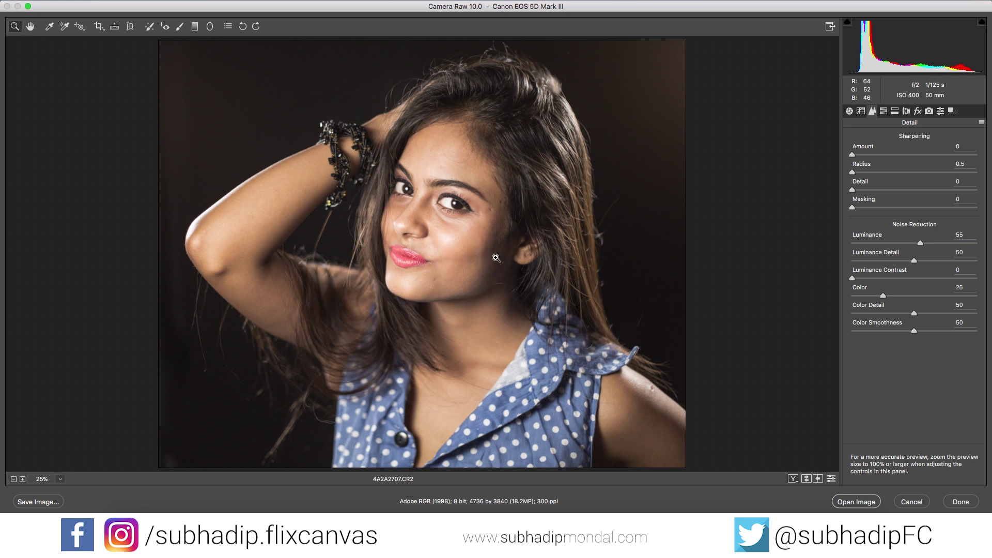
click(496, 258)
click(508, 269)
click(522, 269)
click(537, 268)
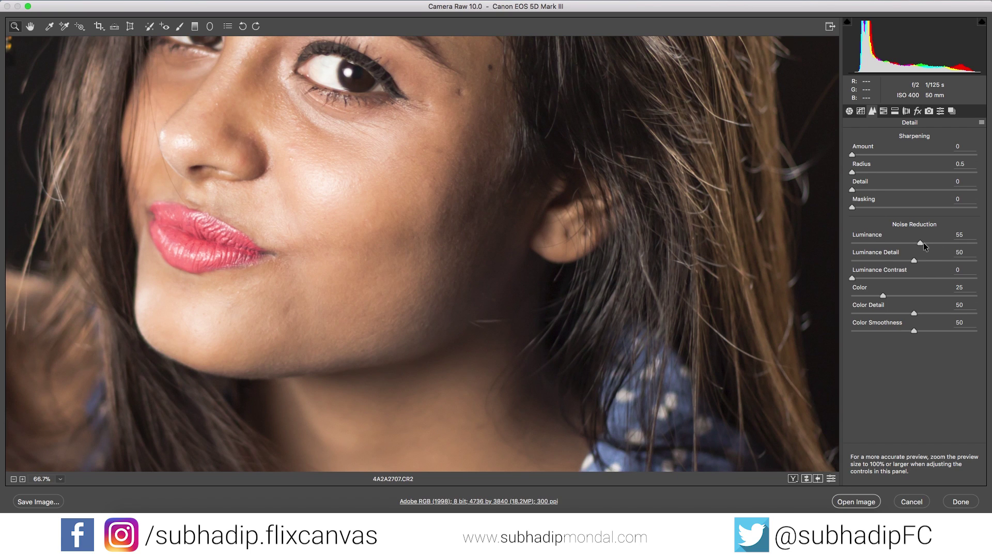
drag(922, 242, 950, 242)
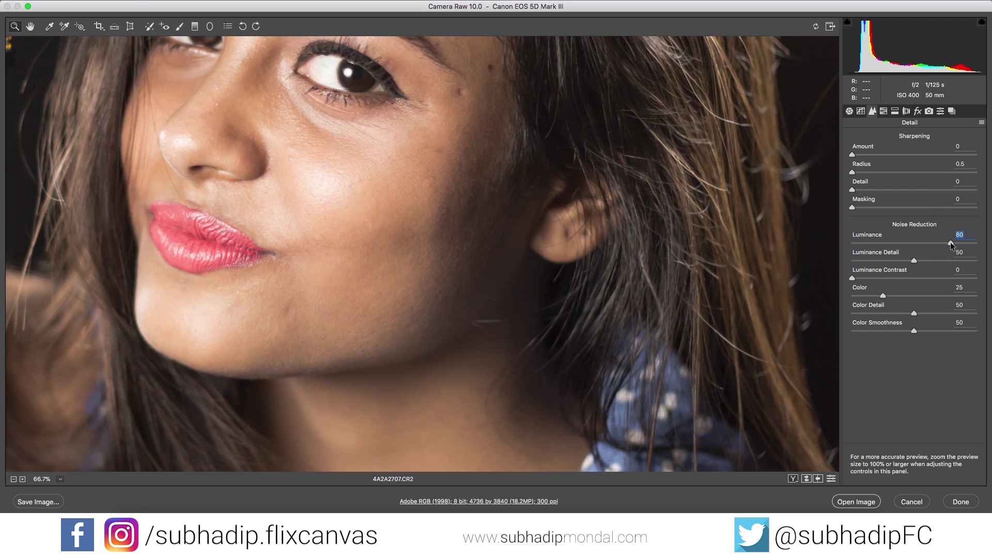
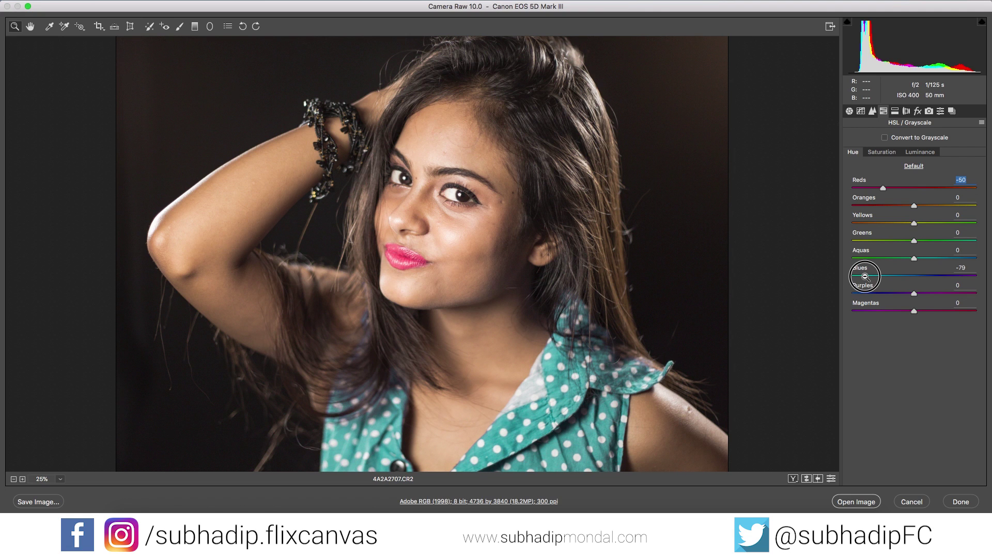
Step: Set the HSL saturation of the reds to +20 and of the blues to +49
click(883, 152)
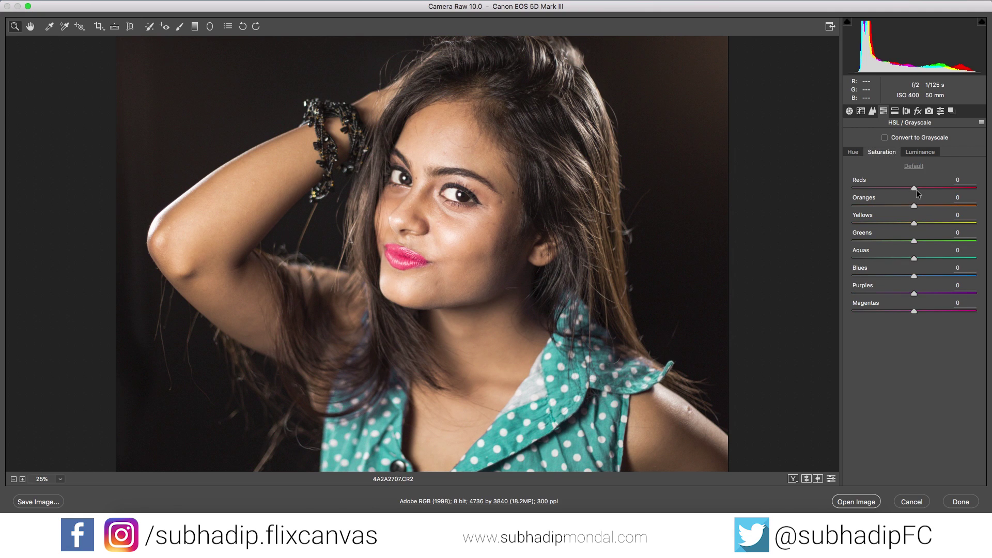
drag(914, 189, 925, 189)
drag(916, 273, 945, 275)
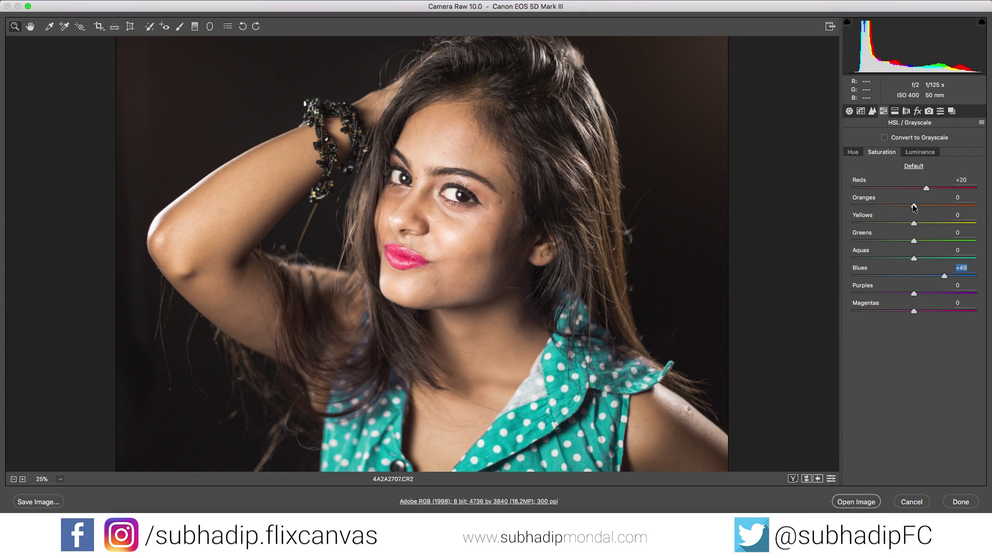
Step: Set the HSL luminance of oranges and yellows to +10, reds to -10 and blues to -30
mouse_move(914, 205)
mouse_down()
mouse_move(908, 225)
mouse_move(915, 205)
mouse_move(920, 222)
mouse_up()
click(915, 155)
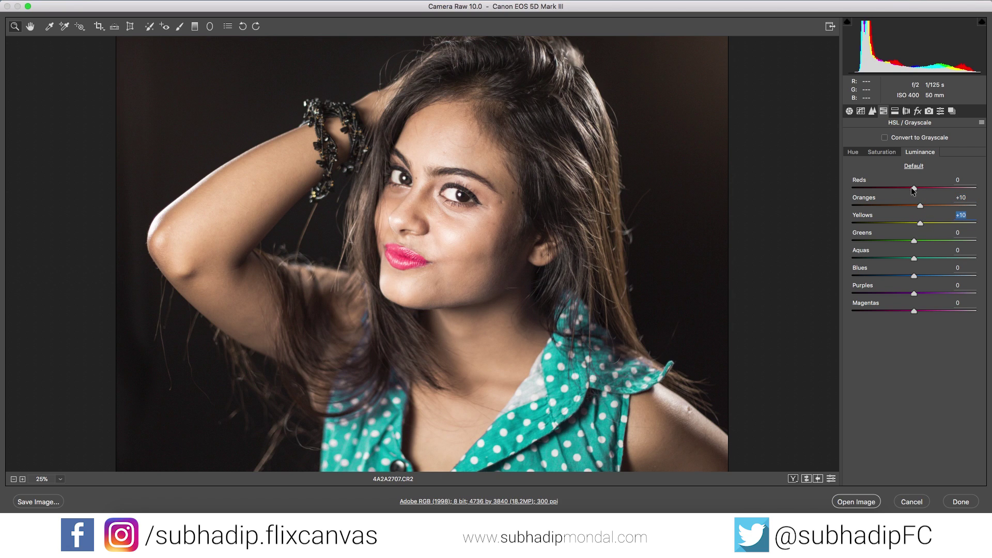
drag(914, 188, 908, 189)
drag(914, 277, 897, 279)
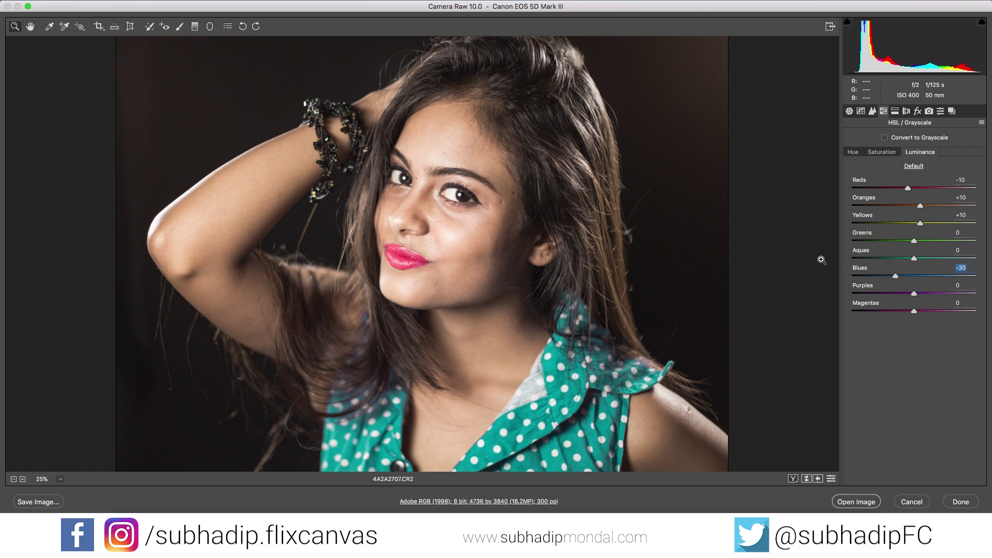
Step: Compare the portrait with and without the HSL adjustments
key(p)
key(p)
key(super+z)
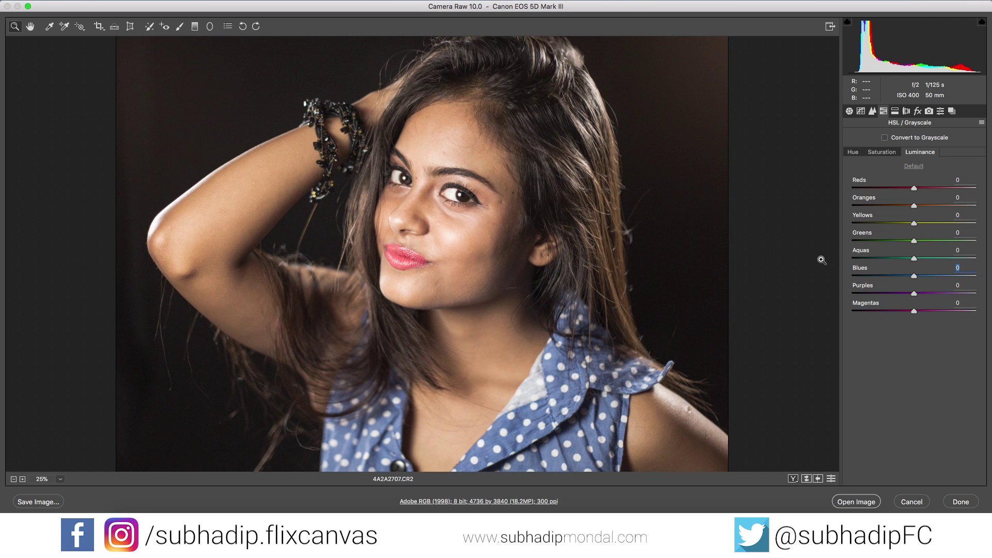
key(super+z)
Step: Split-tone the highlights with hue 50 and saturation 10, and the shadows with hue 215 and saturation 25
click(906, 111)
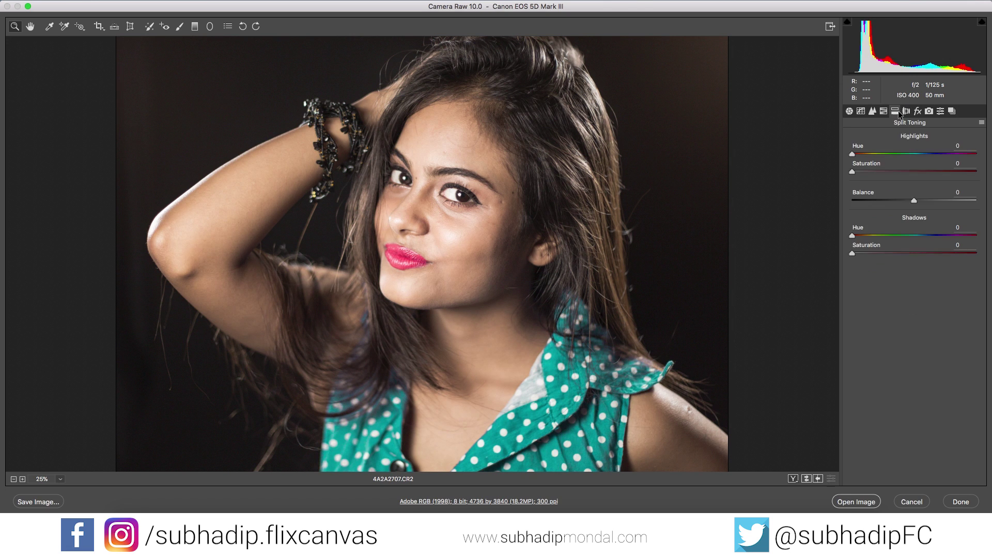
drag(852, 172, 870, 158)
drag(854, 255, 886, 252)
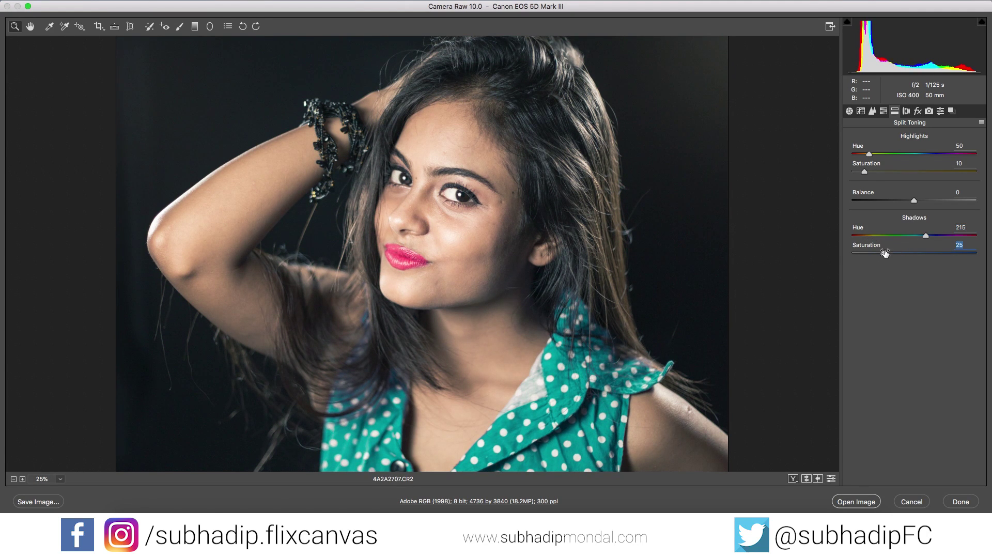
Step: Fine-tune the split toning by adjusting its balance, raising the shadow saturation slightly and lowering the highlight saturation
drag(905, 202, 926, 201)
drag(884, 253, 890, 253)
mouse_move(865, 172)
mouse_down()
mouse_move(851, 172)
mouse_move(859, 172)
mouse_up()
Step: Compare the portrait with and without the split toning
key(p)
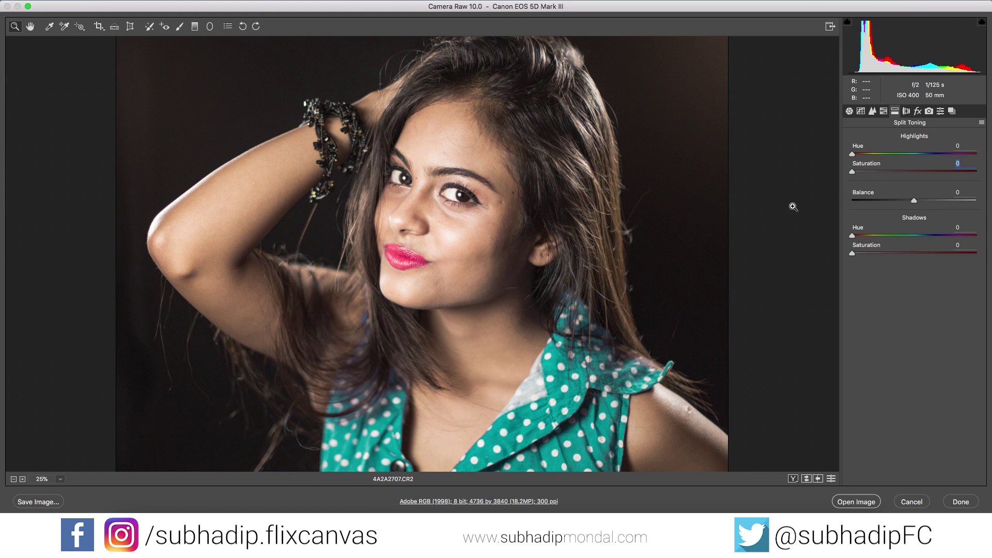
key(p)
key(p)
key(p)
Step: Set the Dehaze amount to +10
click(918, 111)
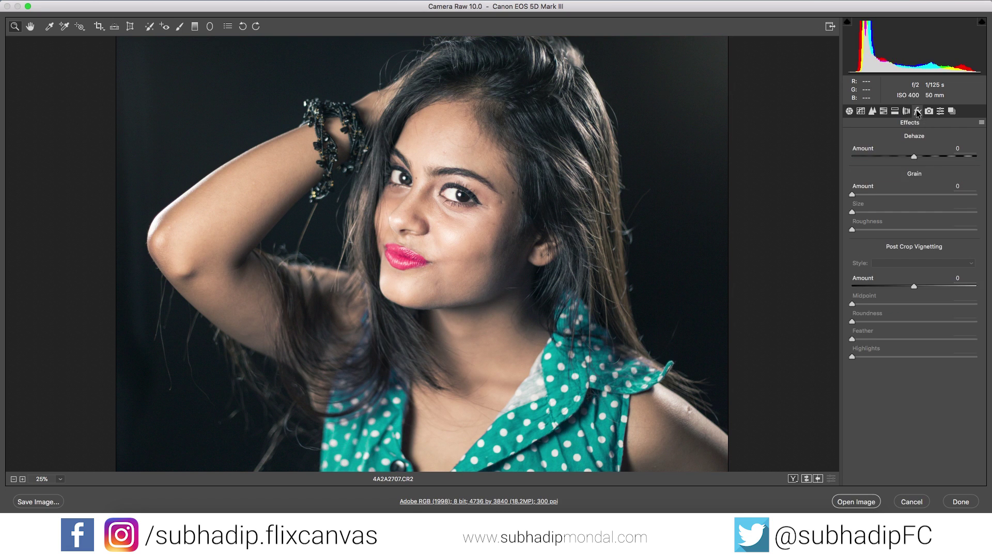
drag(913, 154, 922, 157)
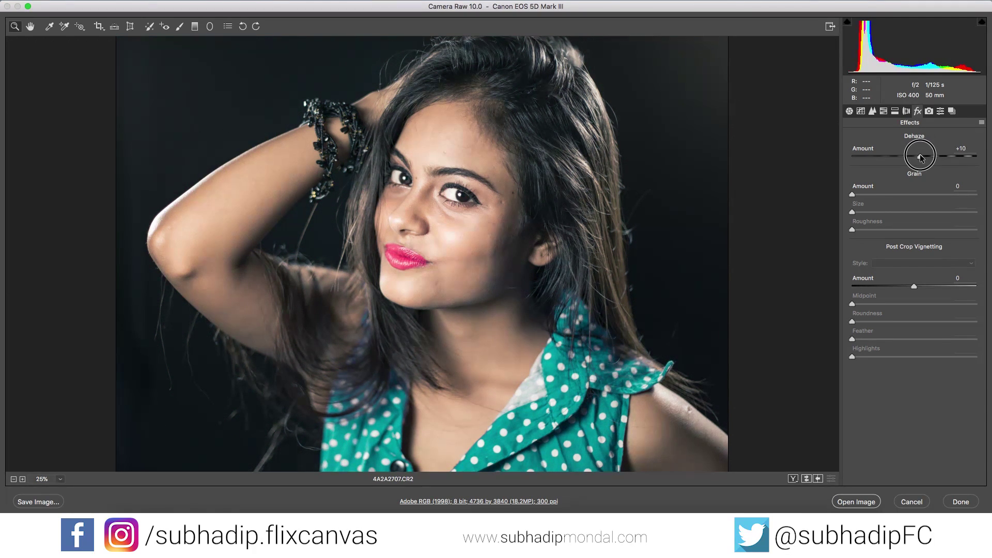
Step: Set contrast to -50, highlights and shadows to +25 and blacks to +10, and compare the result with the original
click(849, 110)
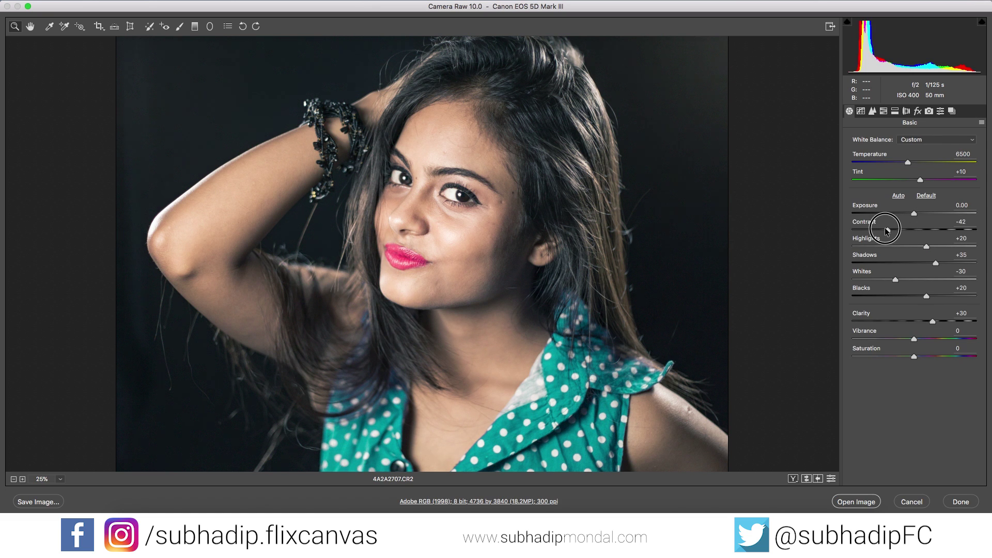
drag(886, 229, 921, 297)
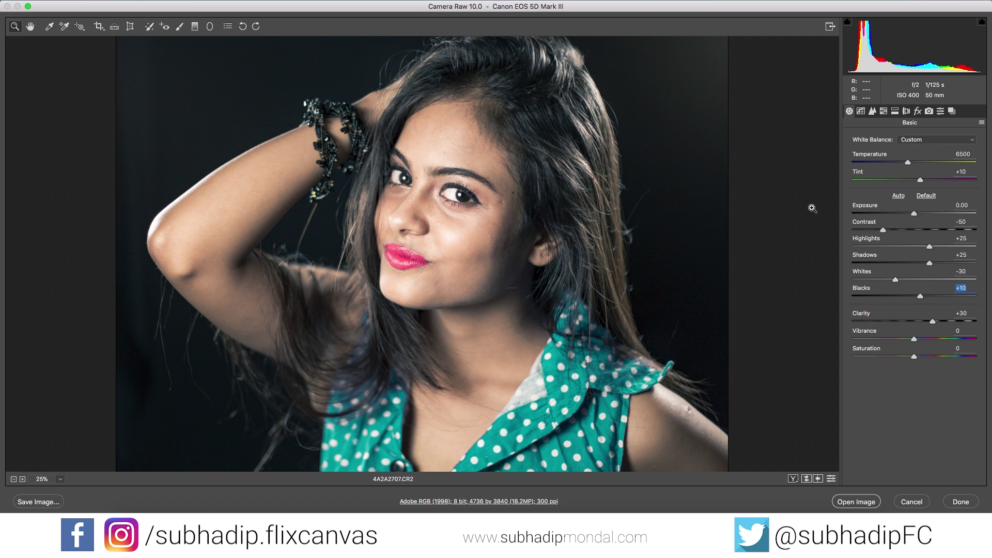
key(p)
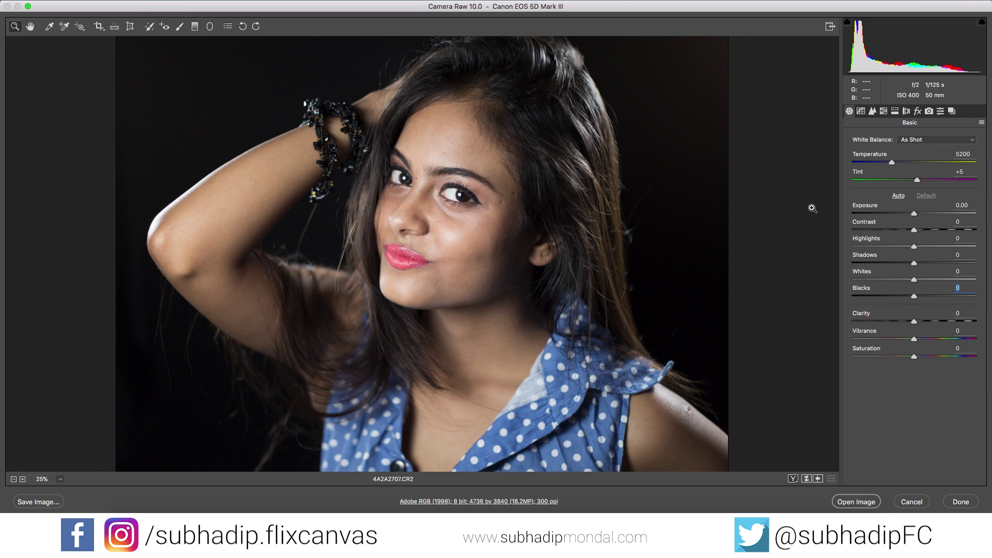
key(p)
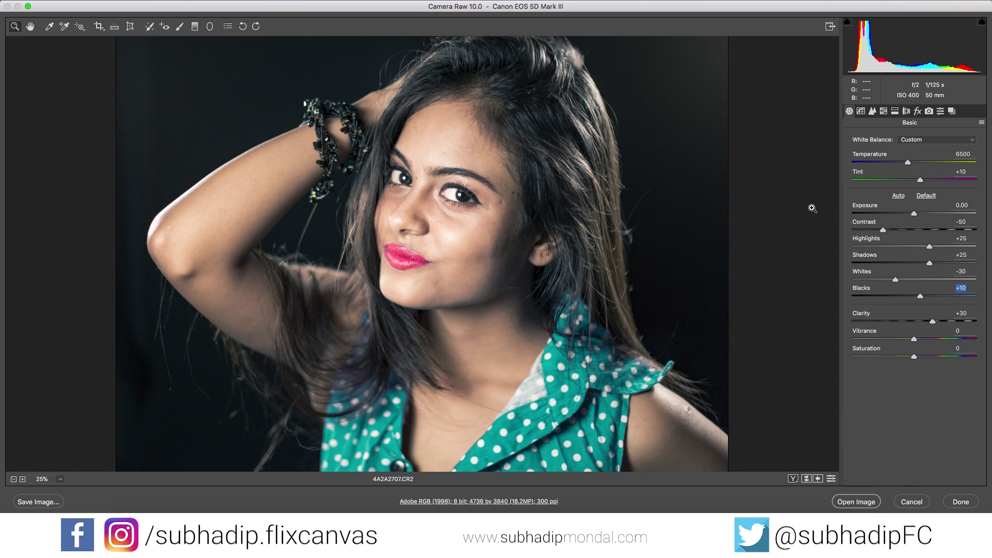
Step: Open the developed raw image in Photoshop and activate the Healing Brush tool
click(864, 502)
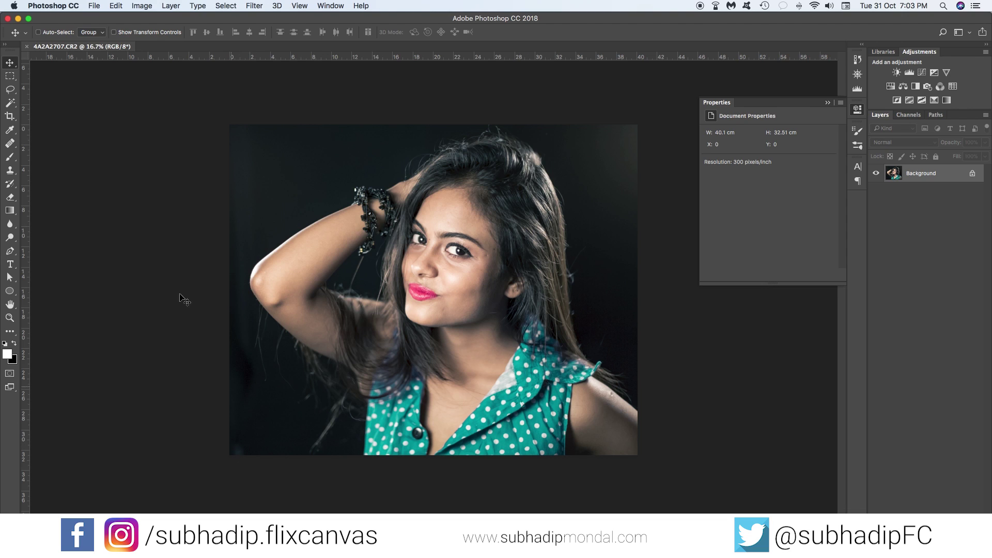
click(11, 148)
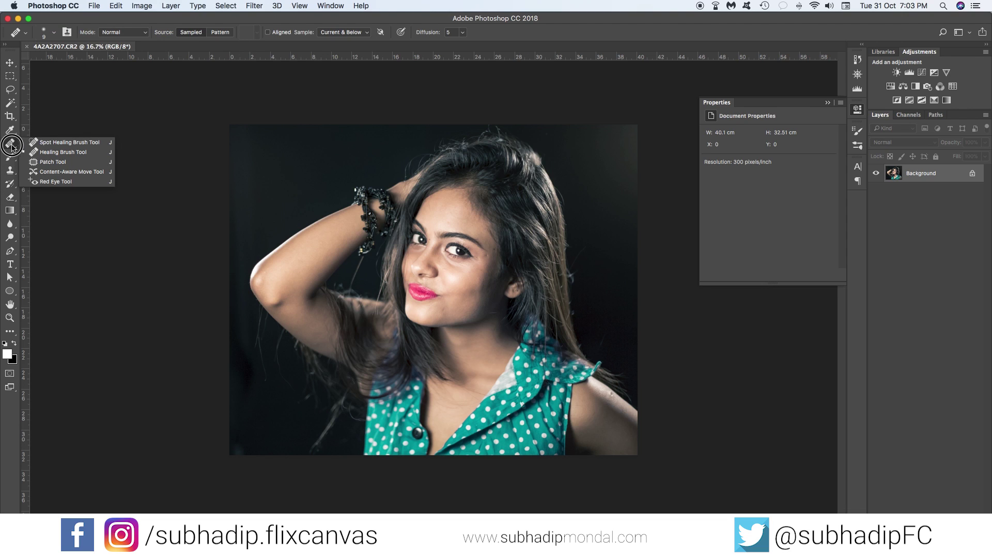
click(52, 155)
Step: Enlarge the healing brush to 80 and heal the pale spot in the lower-left corner of the photo's dark background
scroll(234, 459, up, 6)
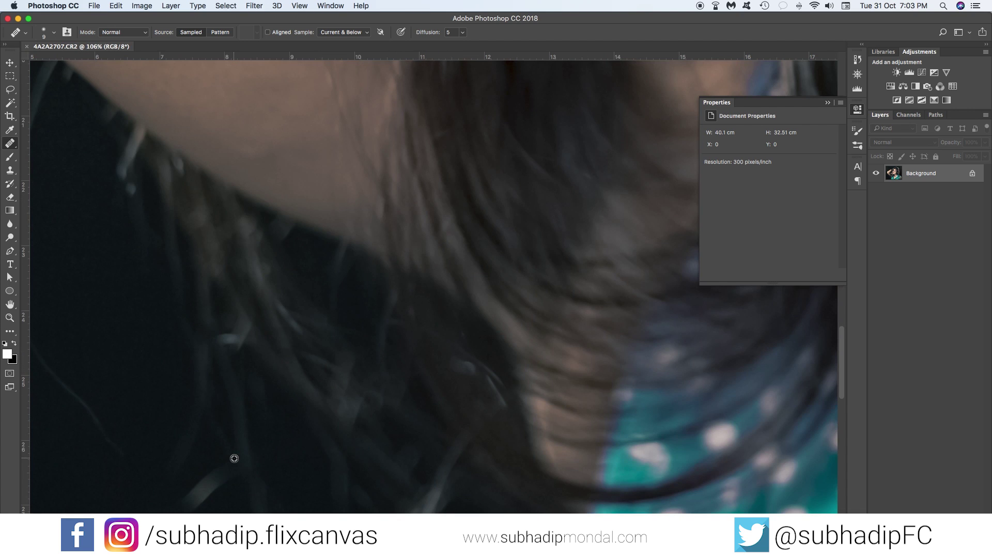
scroll(234, 458, down, 10)
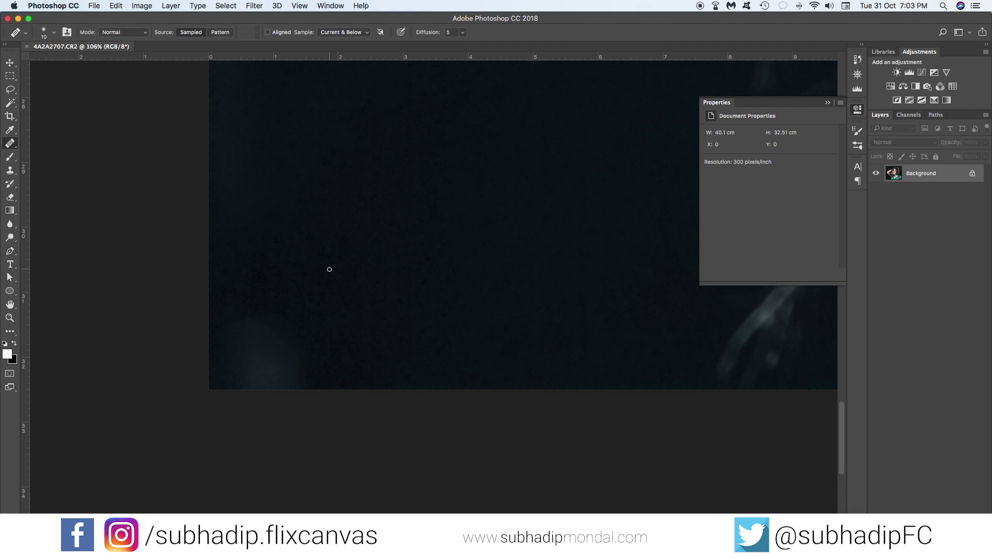
key(])
key(])
key(])
key(])
key(])
key(])
click(319, 332)
scroll(312, 362, down, 3)
Step: Heal the stray hairs hanging below the raised arm against the dark background, using a brush size of 40
scroll(312, 362, up, 6)
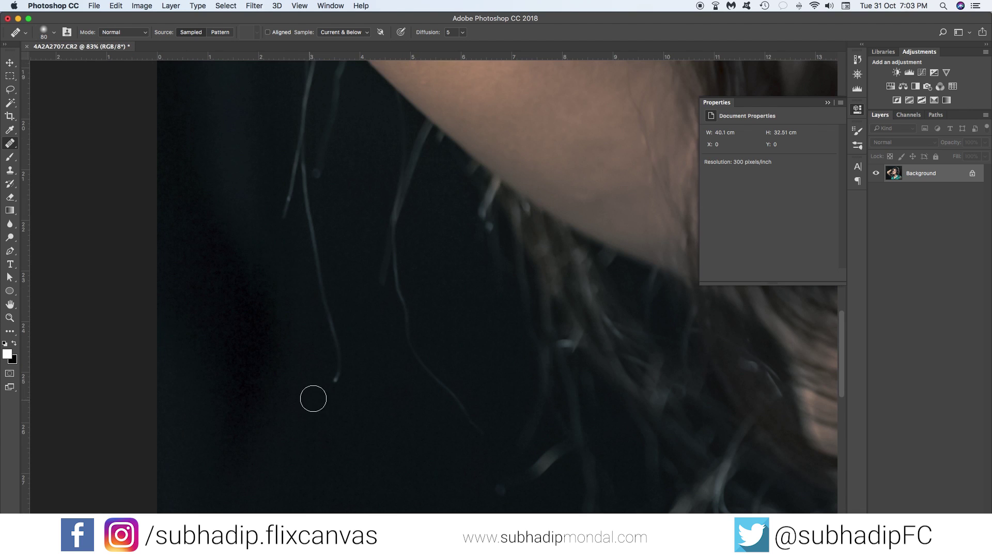
scroll(296, 357, down, 3)
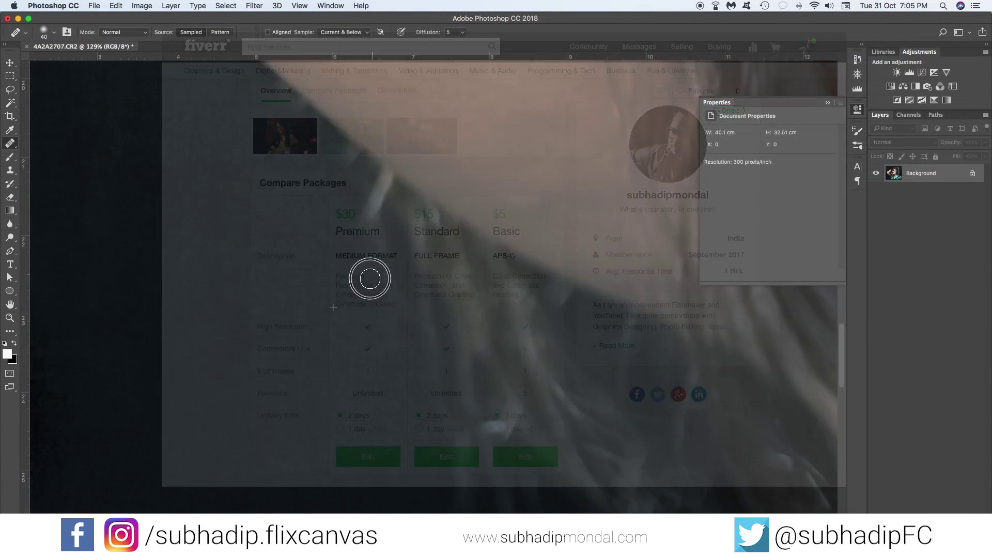
scroll(541, 316, down, 5)
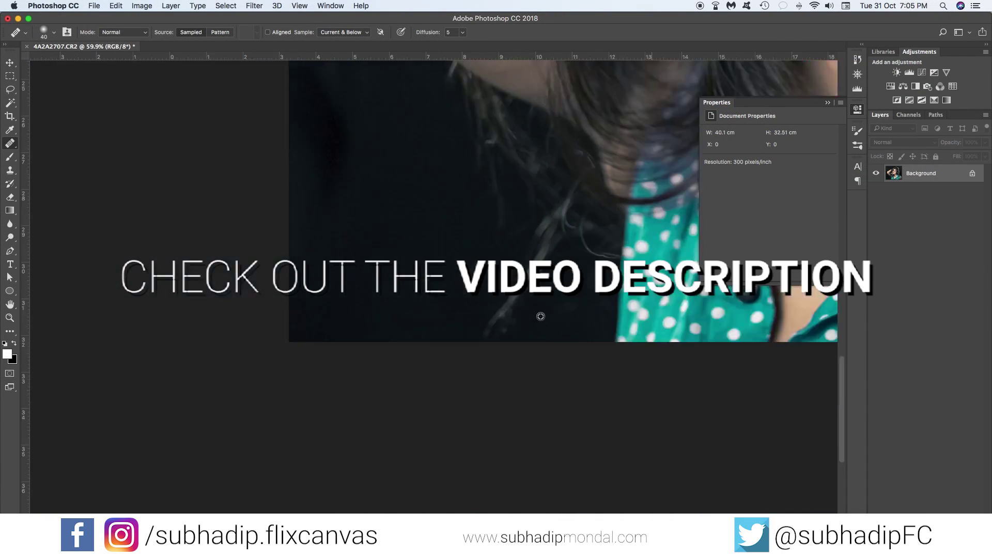
scroll(704, 388, up, 5)
Step: Heal the small bump on the upper edge of the bare shoulder
scroll(544, 340, up, 10)
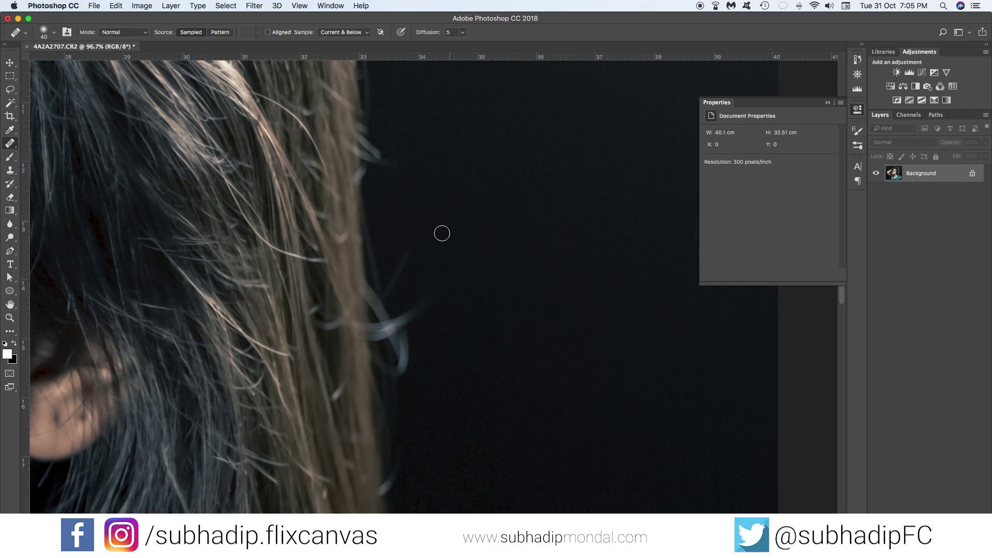
scroll(529, 217, up, 10)
scroll(336, 245, down, 5)
scroll(362, 207, up, 5)
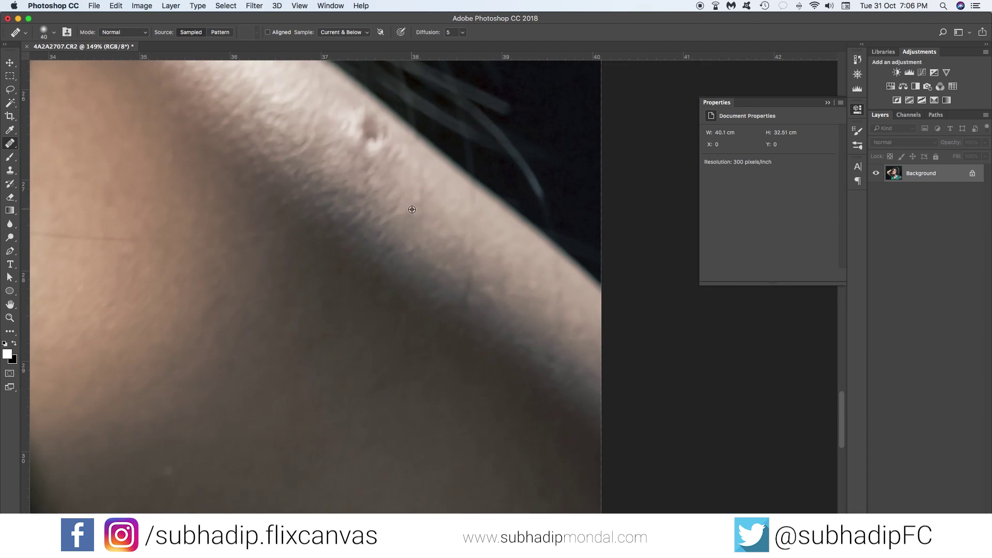
click(366, 133)
Step: Heal the stray hair strand lying across the forehead near the hairline
scroll(433, 344, left, 5)
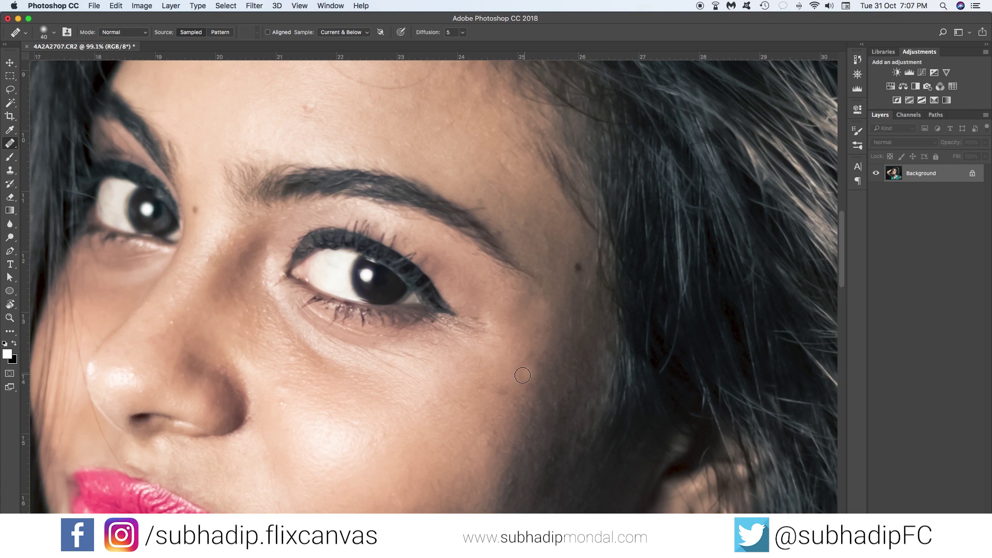
scroll(389, 190, up, 6)
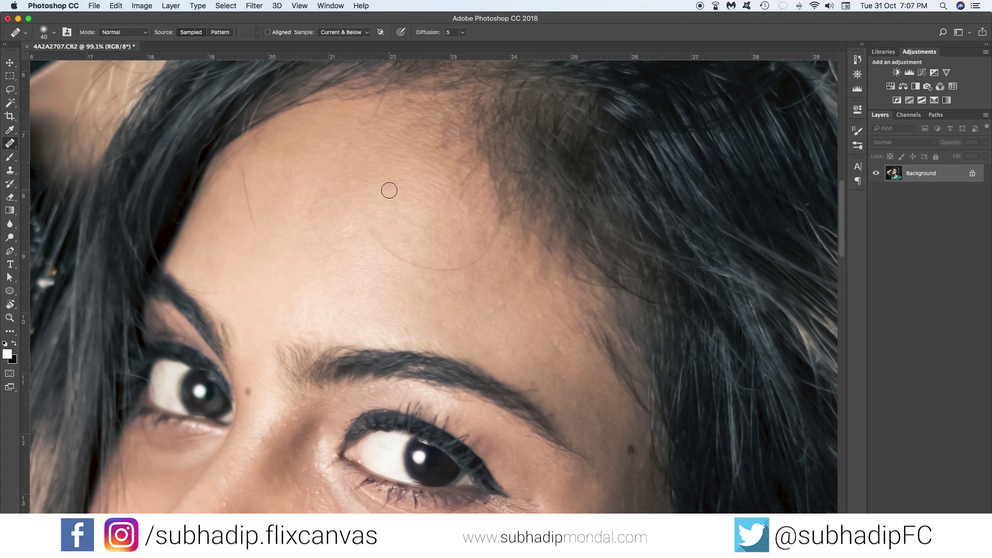
drag(244, 169, 253, 221)
scroll(439, 308, down, 4)
scroll(438, 308, left, 3)
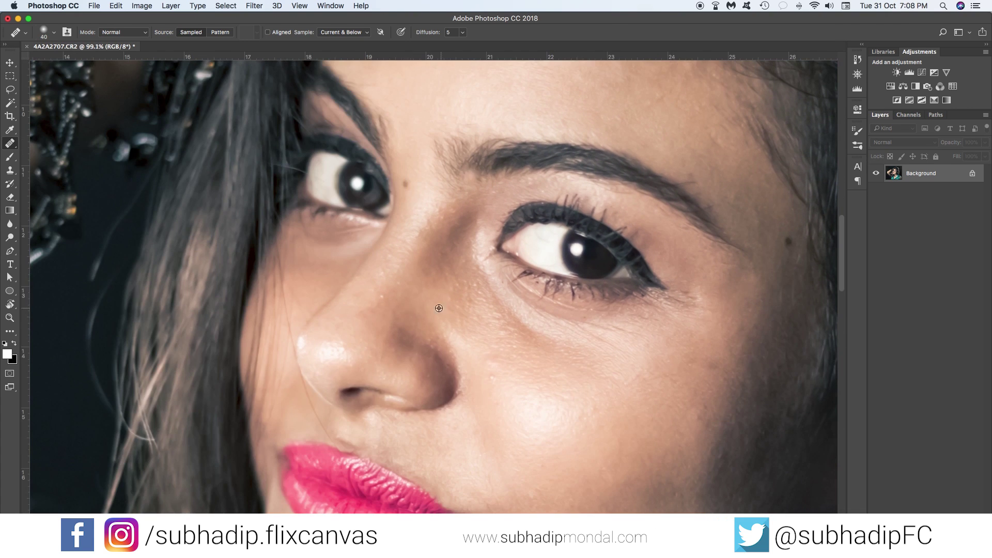
Step: Heal the small blemishes on the chin and on the shaded side of the cheek
scroll(509, 412, down, 8)
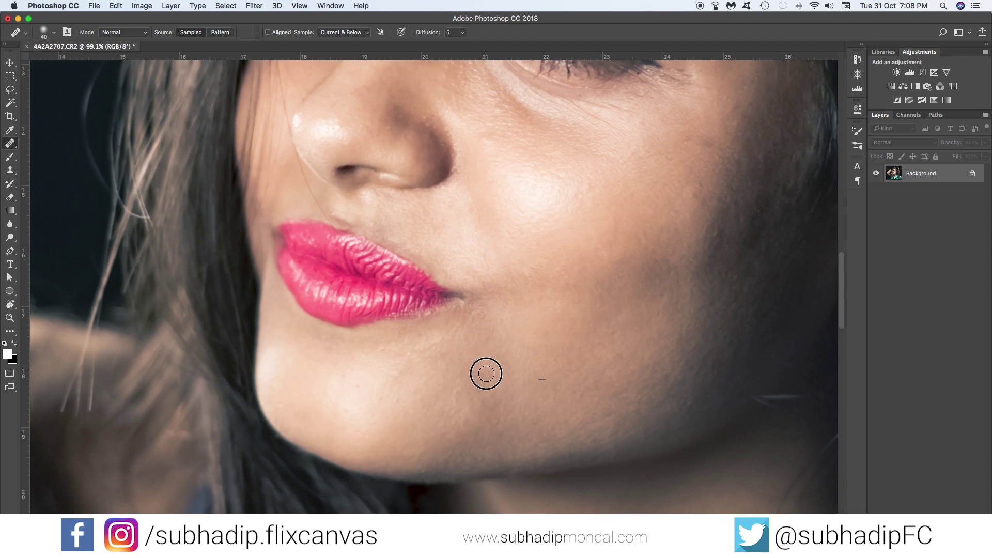
scroll(614, 221, right, 3)
scroll(508, 224, left, 2)
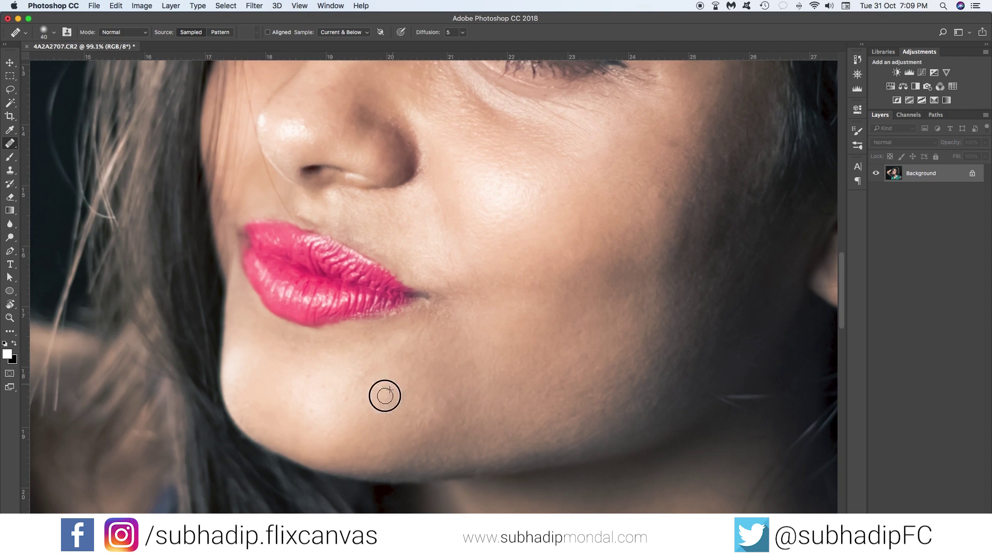
drag(328, 401, 485, 284)
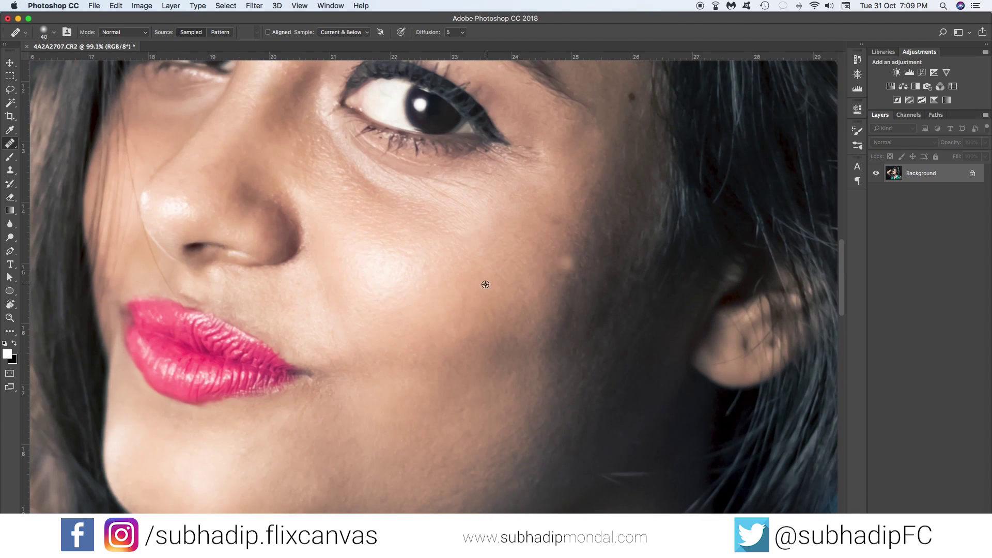
drag(572, 265, 198, 228)
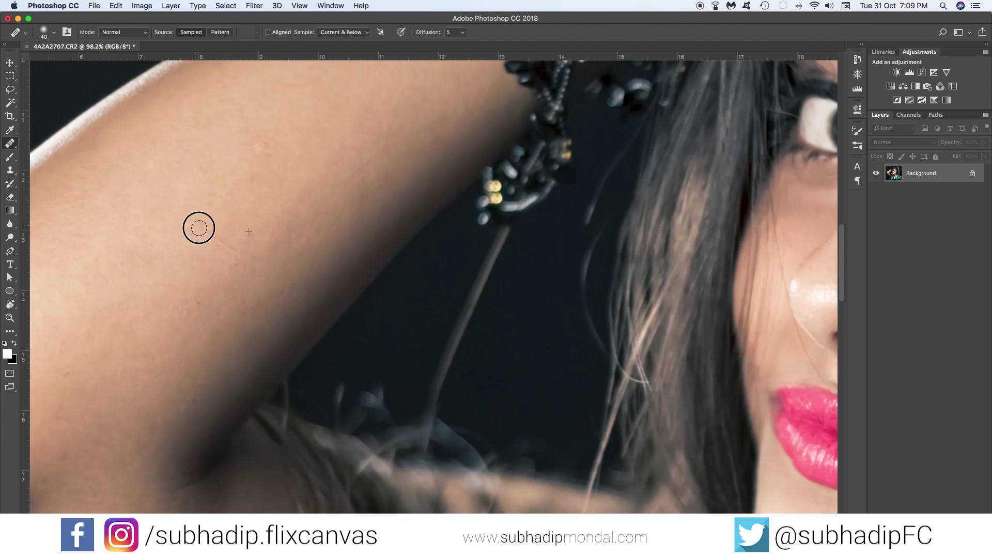
Step: Heal the skin spots on the raised arm around the elbow
scroll(432, 210, left, 10)
scroll(432, 211, down, 5)
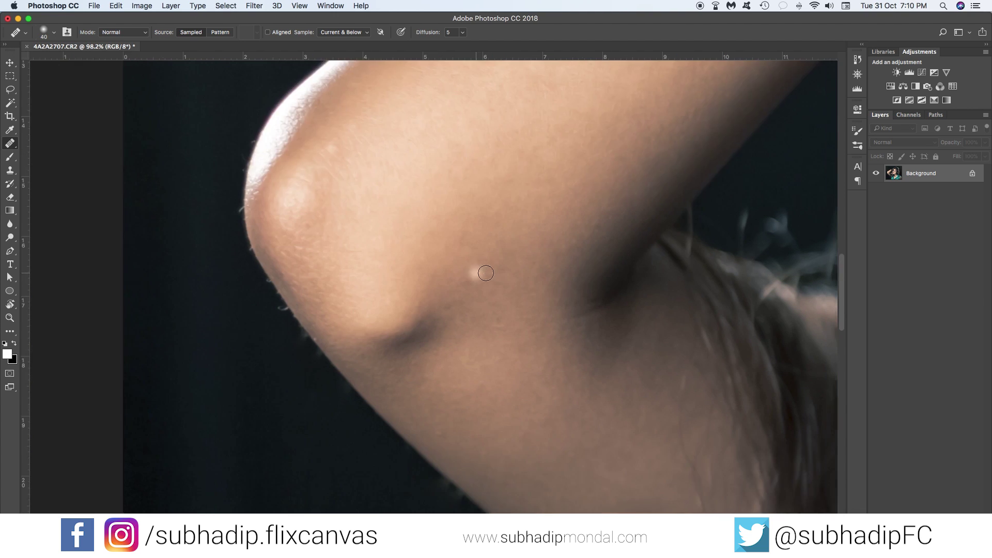
drag(486, 273, 196, 217)
scroll(727, 201, down, 5)
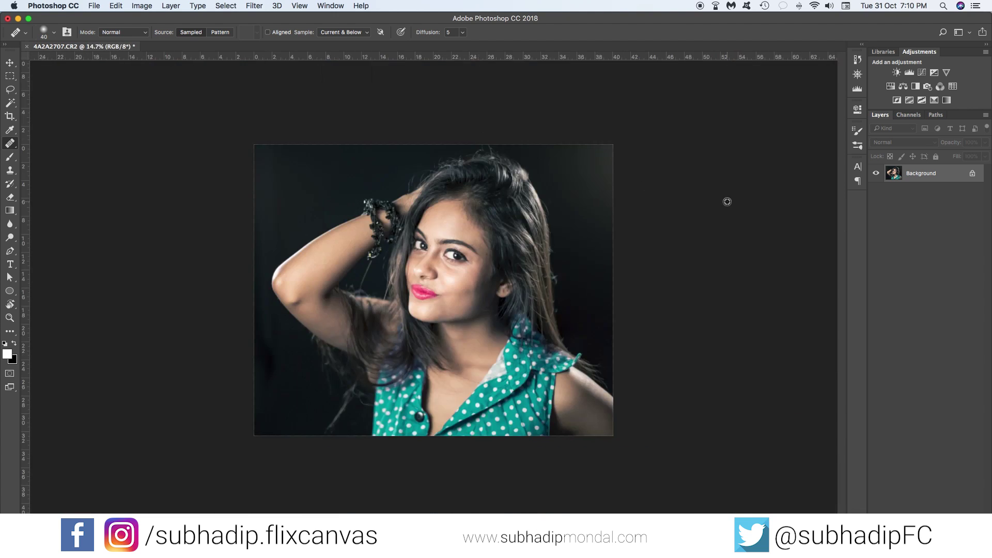
Step: Duplicate the Background layer twice, naming the lower copy LOW and the upper copy HIGH
scroll(727, 202, up, 2)
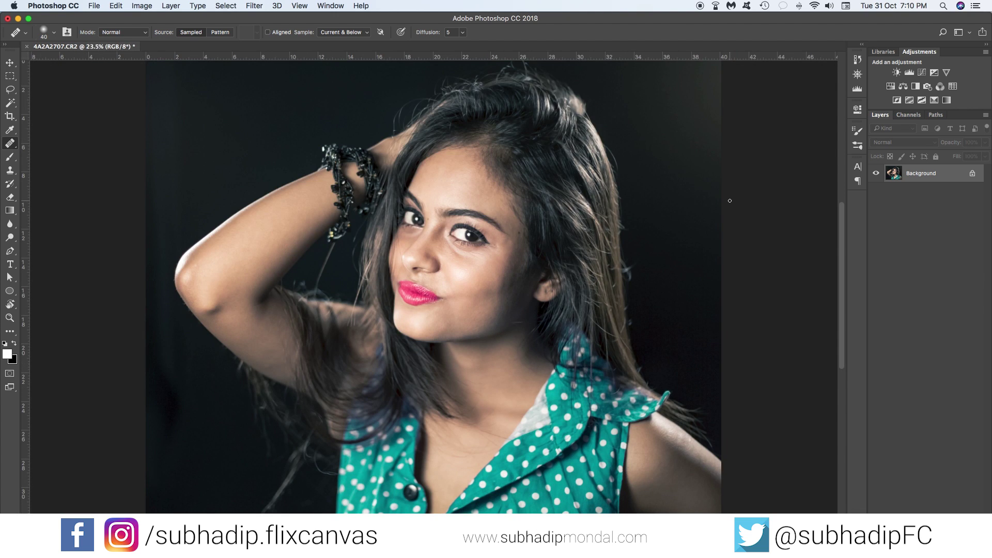
key(super+j)
key(super+j)
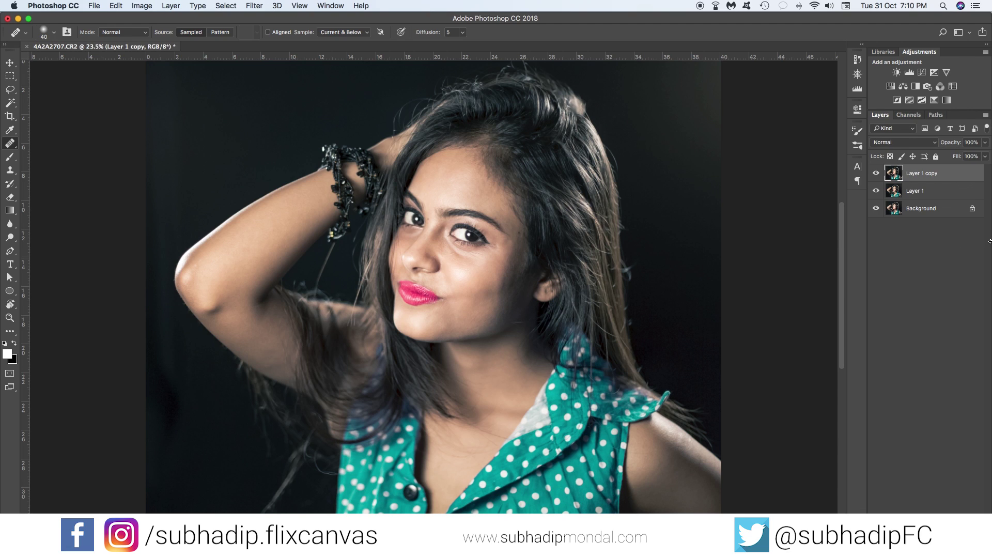
click(926, 191)
double_click(918, 190)
text(LOW)
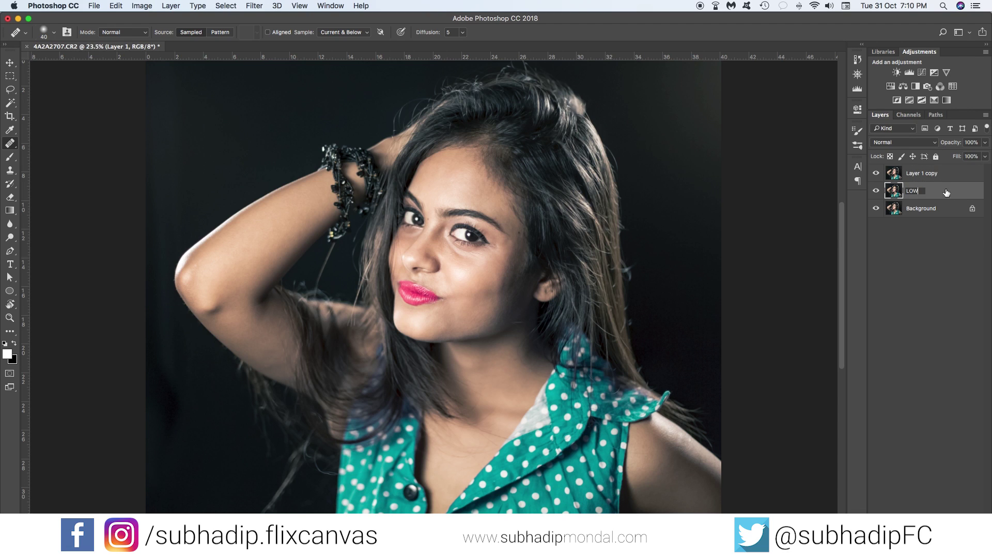
key(shift+Tab)
text(HIGH)
key(Return)
Step: Group the HIGH and LOW layers into a group named FS
shift+click(926, 188)
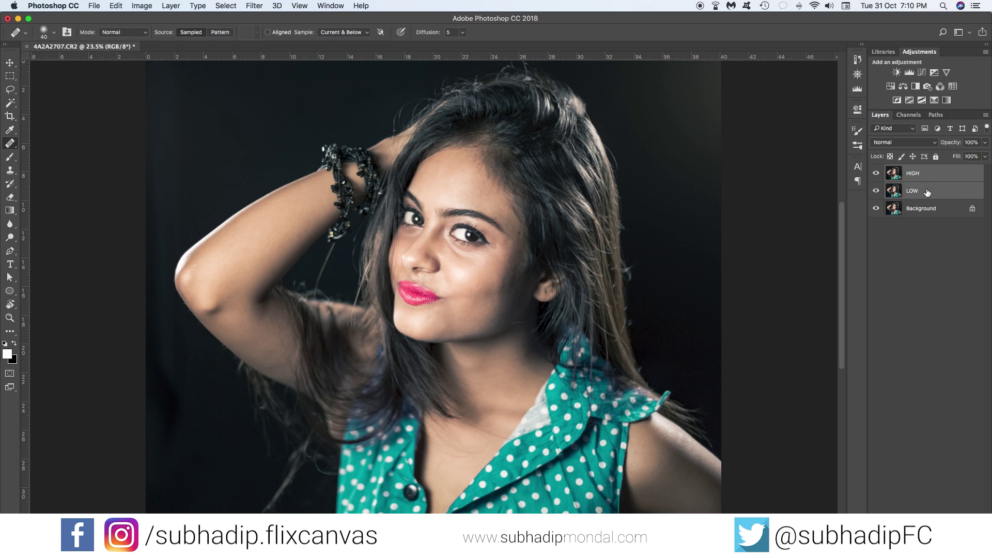
key(super+g)
text(FS)
key(Return)
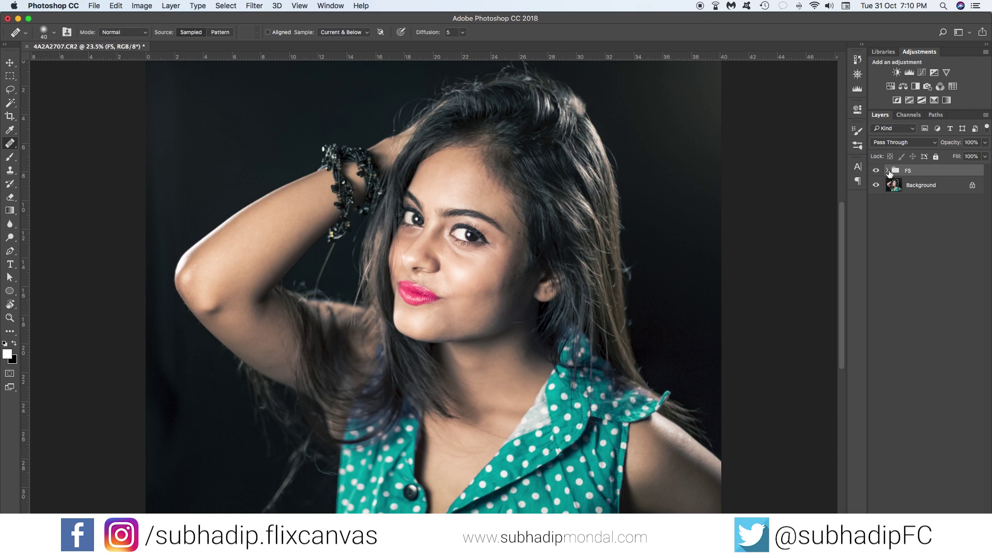
Step: Hide the HIGH layer in the FS group and apply a Gaussian Blur of 5.0 pixels to the LOW layer
click(887, 170)
click(876, 186)
click(920, 202)
click(255, 6)
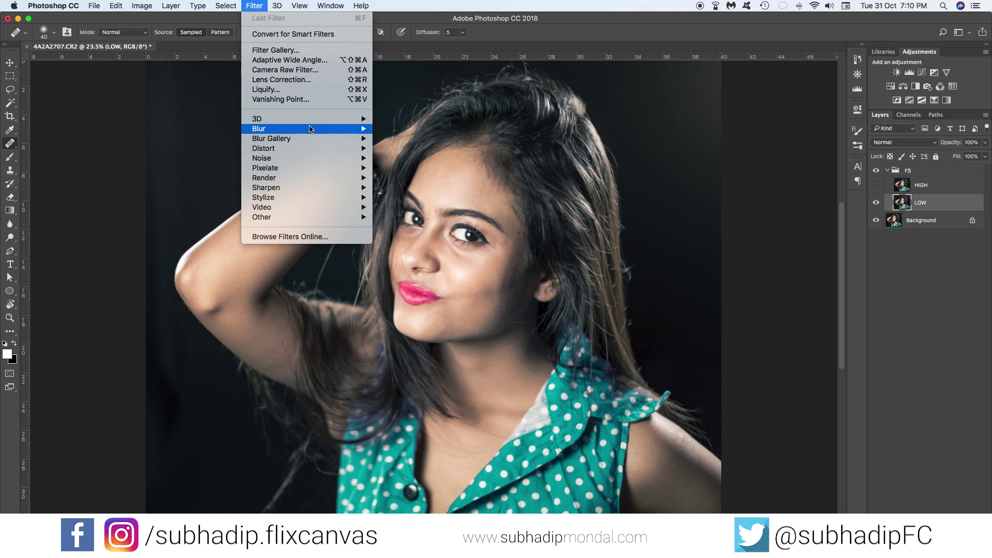
mouse_move(261, 129)
click(409, 169)
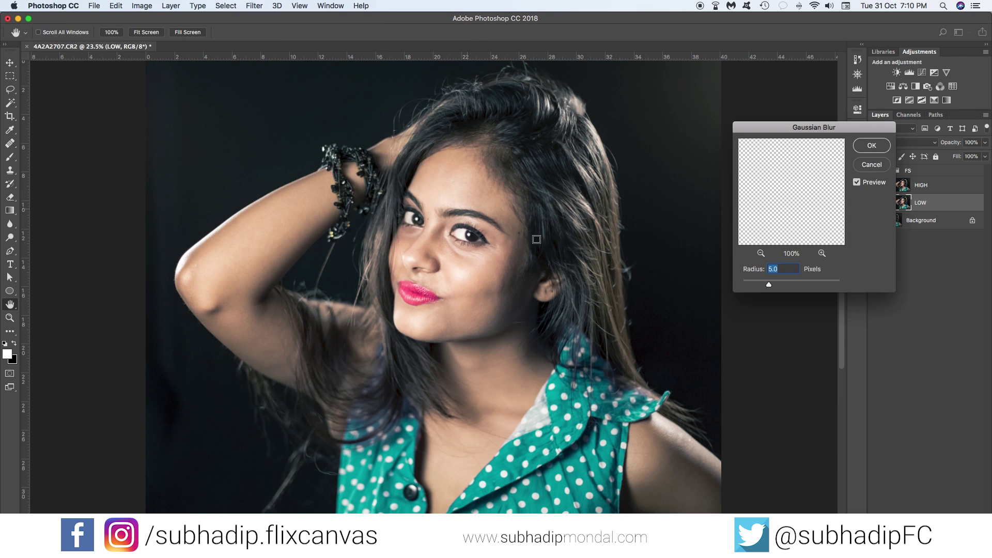
click(872, 146)
key(j)
Step: Show the HIGH layer and run Apply Image on it with layer LOW, Subtract blending, scale 2 and offset 128
click(921, 185)
click(876, 185)
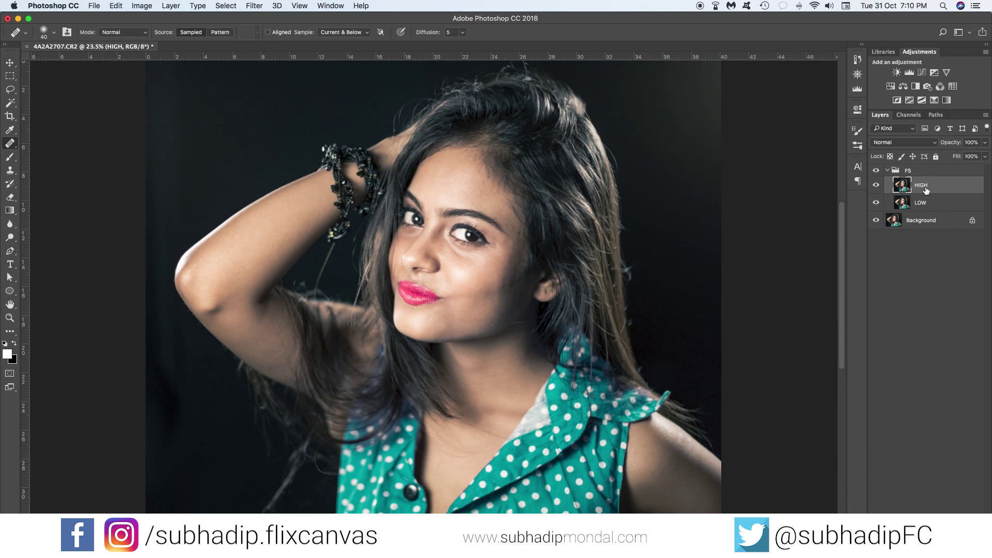
click(141, 5)
click(155, 160)
click(631, 211)
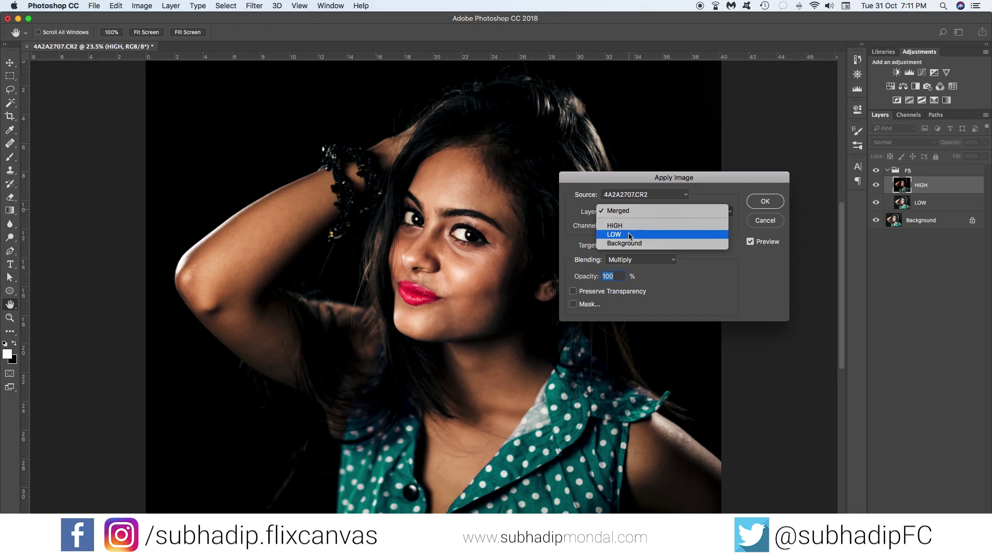
click(619, 235)
click(641, 260)
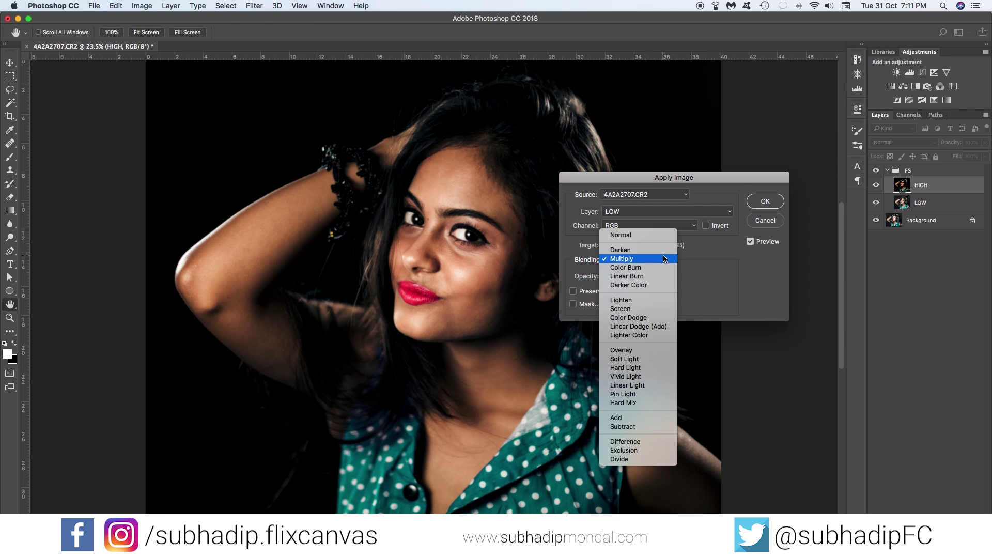
click(631, 422)
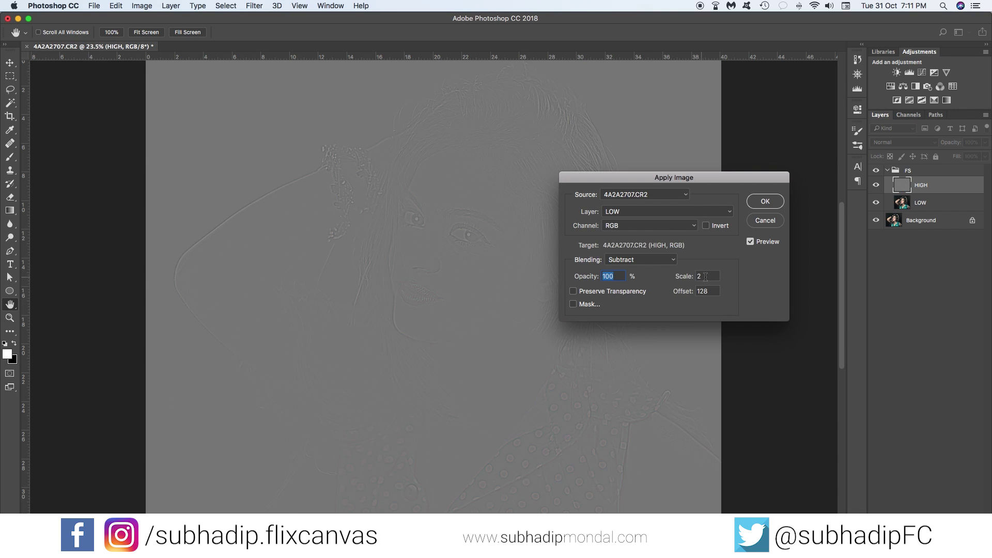
double_click(705, 276)
double_click(696, 291)
key(Return)
Step: Set the HIGH layer's blend mode to Linear Light
click(902, 142)
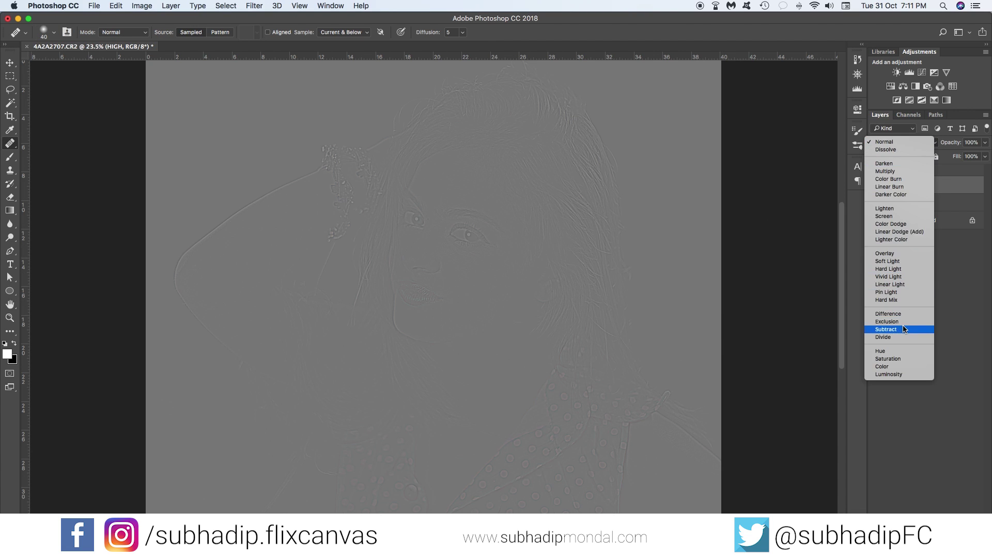
click(896, 285)
click(932, 286)
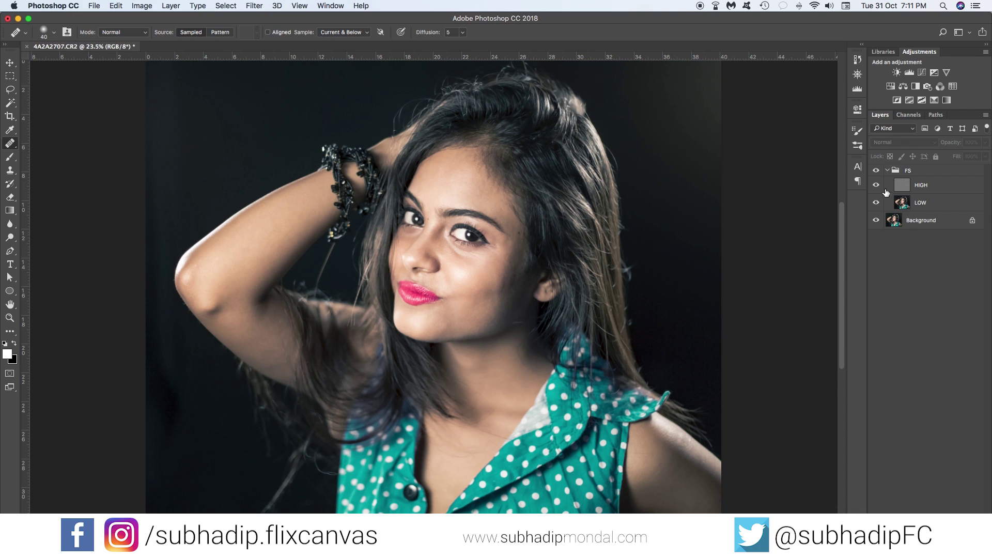
click(937, 193)
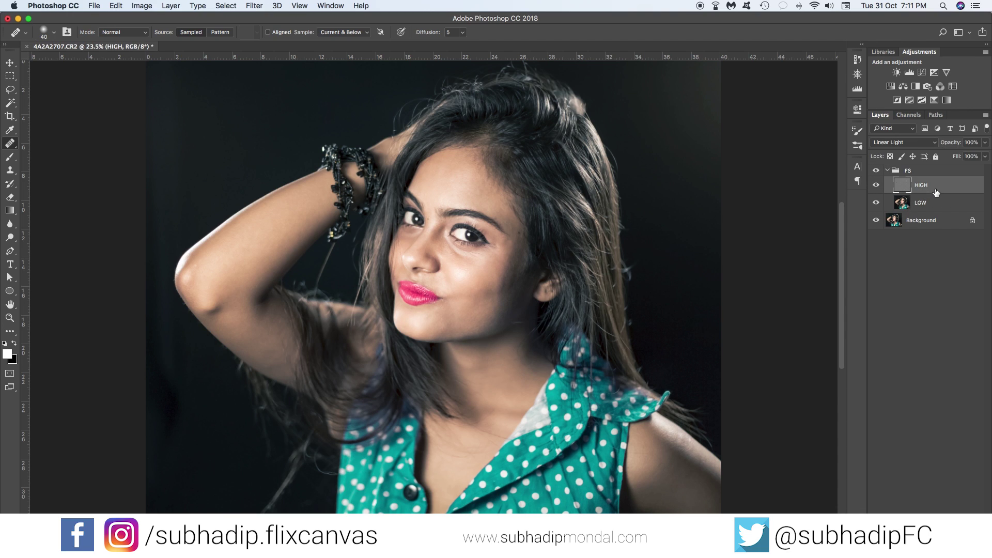
Step: Duplicate the LOW layer under the name LOW – Blurred
click(933, 206)
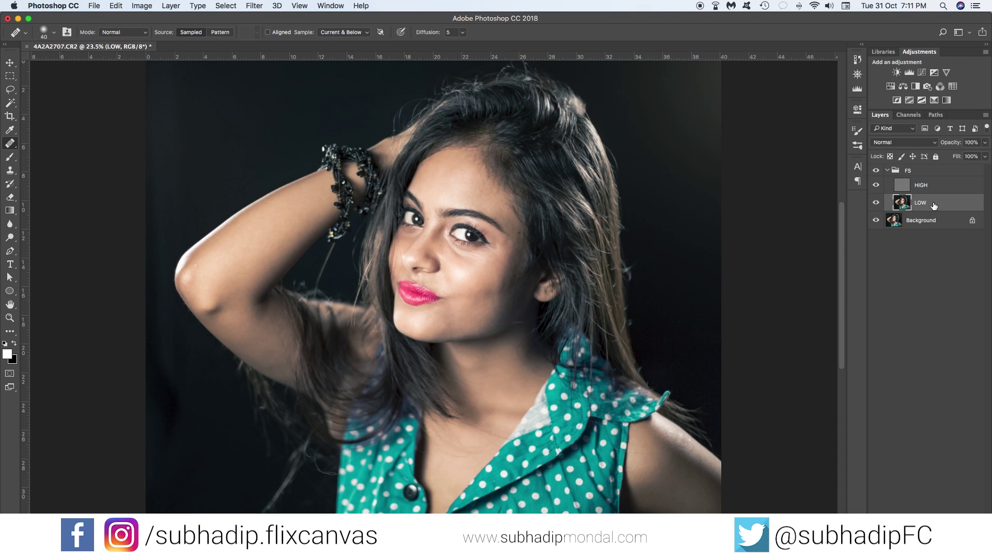
right_click(934, 206)
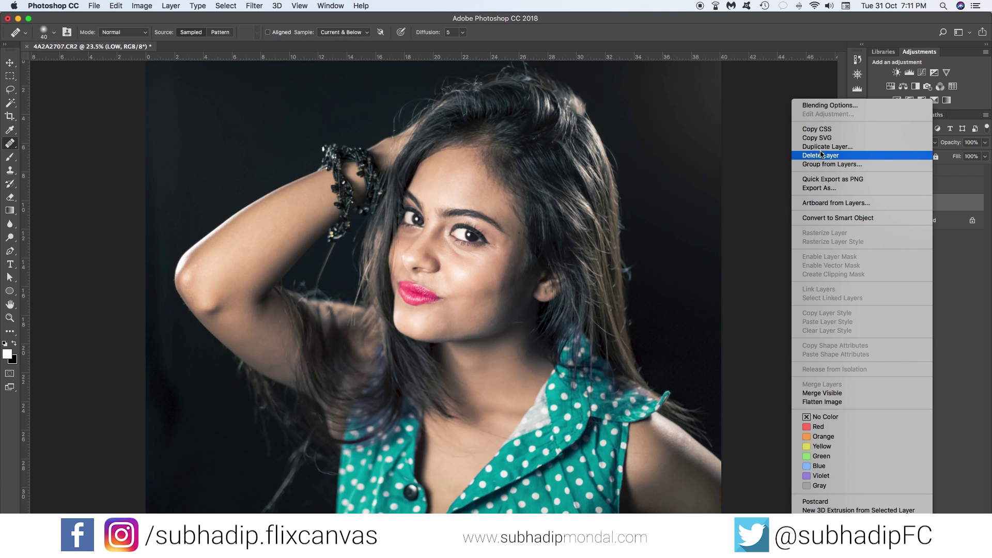
click(838, 146)
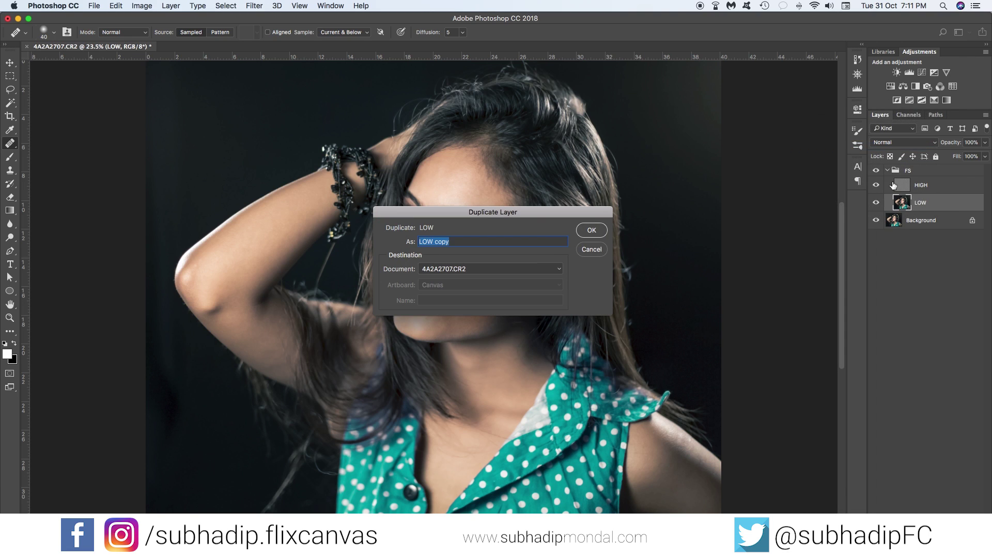
click(467, 240)
key(Return)
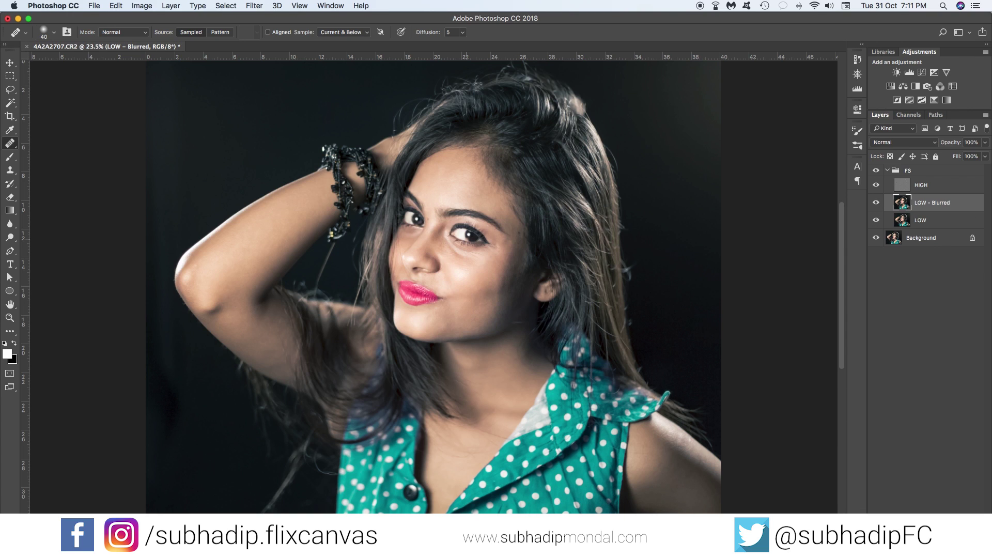
Step: Apply a stronger Gaussian Blur to the LOW – Blurred layer with HIGH hidden, and show HIGH again
click(876, 186)
click(254, 5)
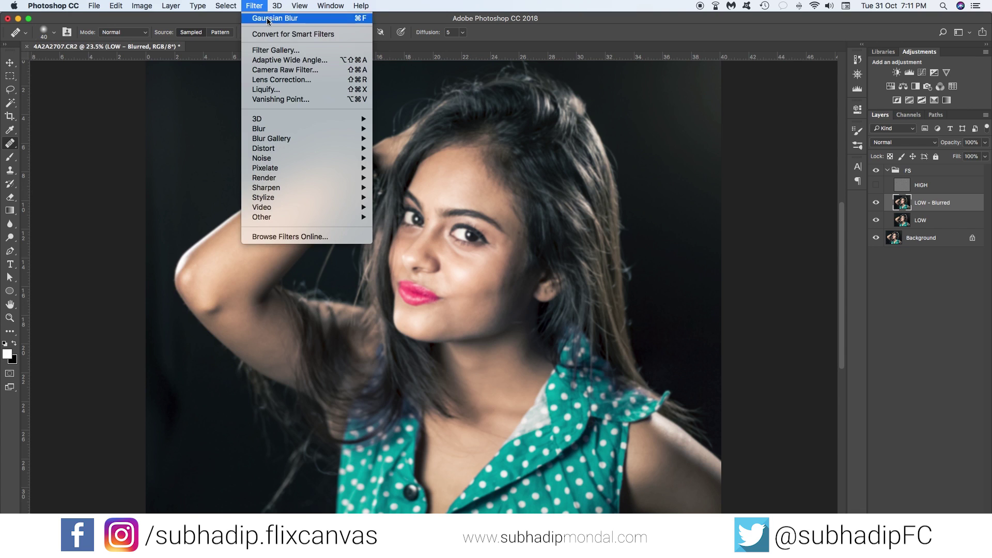
click(361, 19)
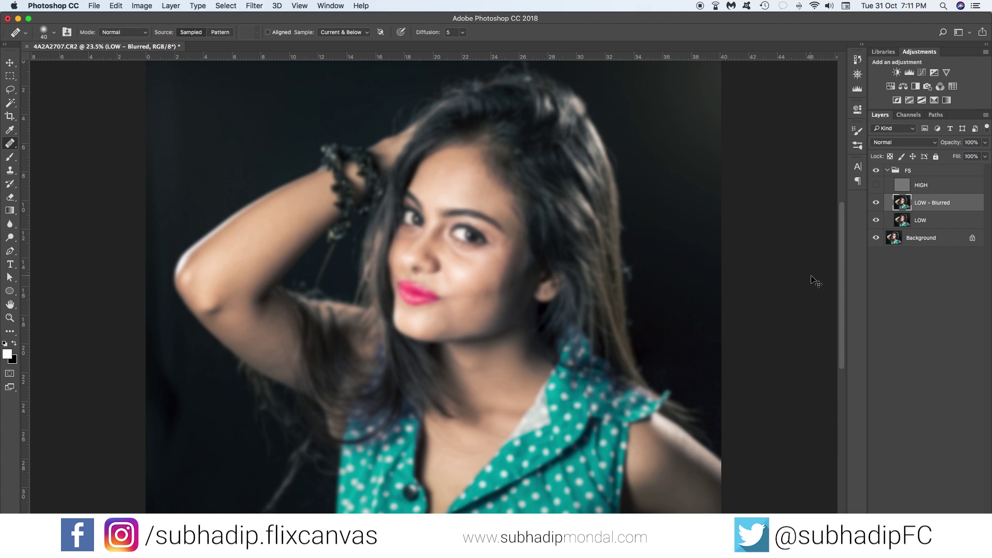
click(876, 185)
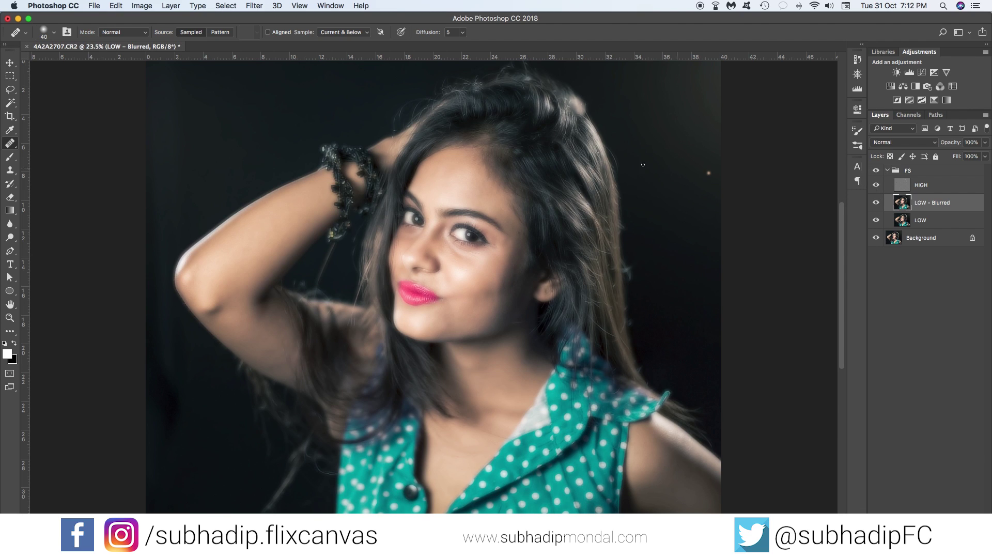
Step: Add a black layer mask that hides the whole LOW – Blurred layer
click(921, 190)
click(924, 206)
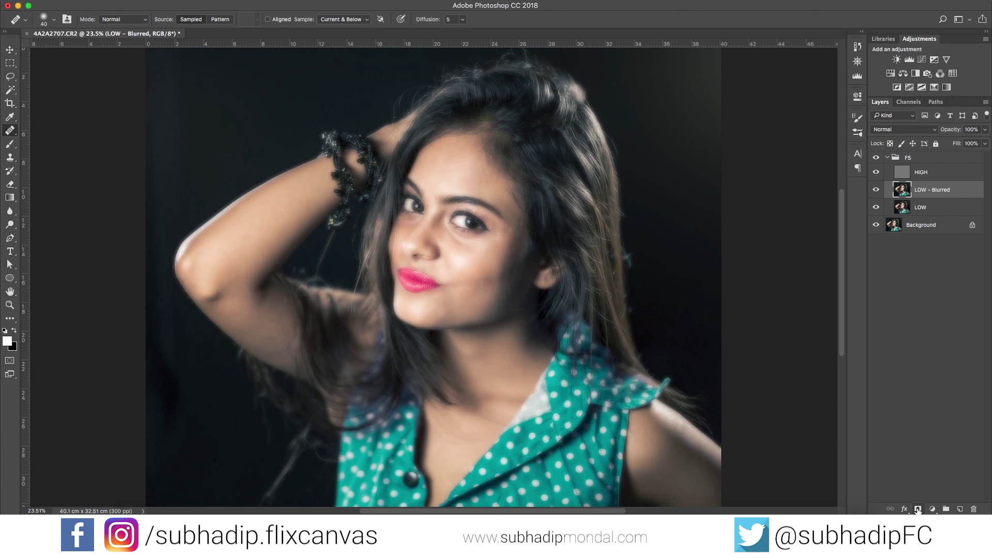
alt+click(918, 509)
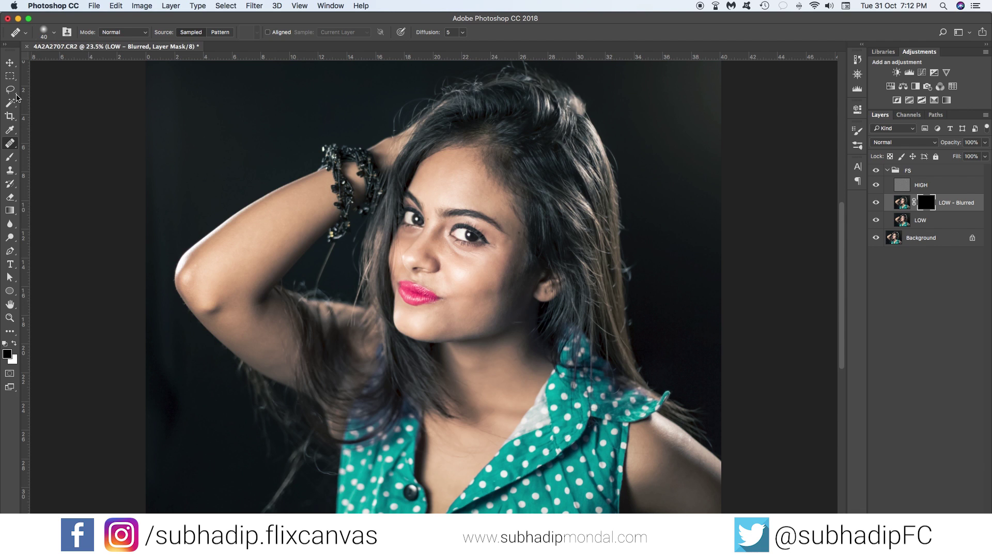
Step: Lasso the forehead with a 20 px feather and fill the selection with white on the LOW – Blurred mask
click(10, 89)
scroll(425, 184, up, 5)
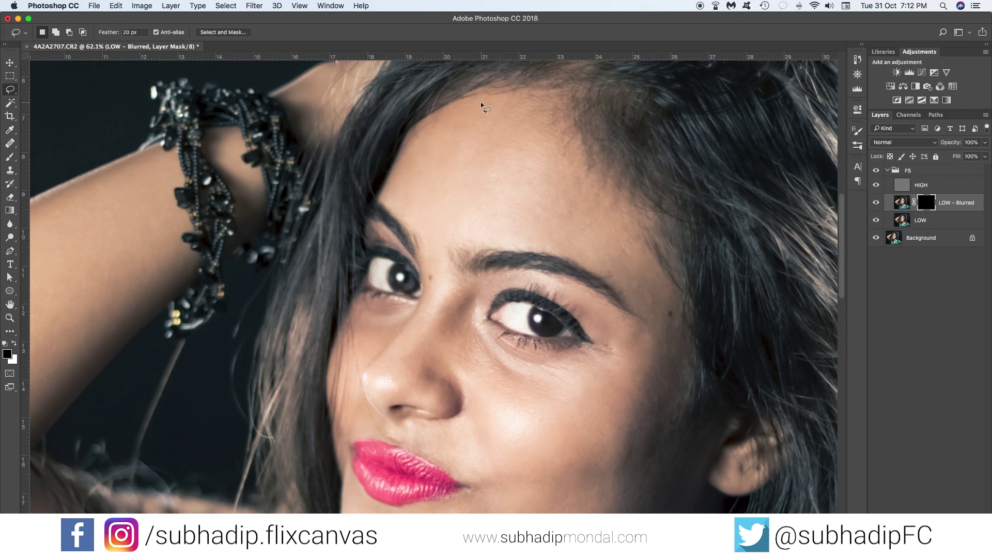
mouse_move(482, 106)
mouse_down()
mouse_move(393, 191)
mouse_move(424, 240)
mouse_move(468, 236)
mouse_move(648, 263)
mouse_move(491, 101)
mouse_up()
key(super+BackSpace)
Step: Lasso the nose bridge, the nose and the cheek below the eye in turn, filling each with white on the mask
scroll(568, 214, down, 3)
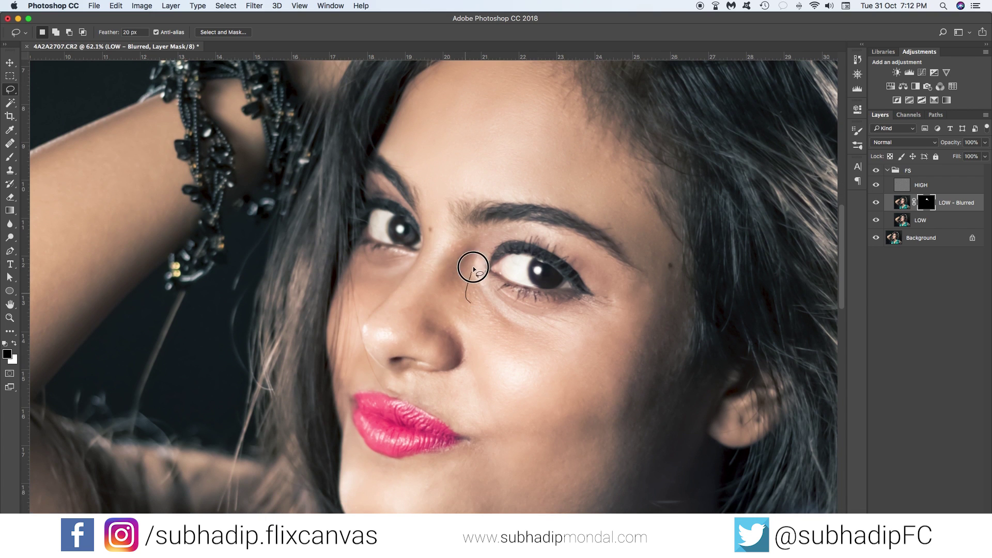
mouse_move(472, 266)
mouse_down()
mouse_move(425, 284)
mouse_move(468, 299)
mouse_move(472, 266)
mouse_up()
key(super+BackSpace)
mouse_move(454, 232)
mouse_down()
mouse_move(377, 355)
mouse_move(450, 243)
mouse_up()
key(super+BackSpace)
mouse_move(506, 317)
mouse_down()
mouse_move(638, 368)
mouse_move(507, 317)
mouse_up()
key(super+BackSpace)
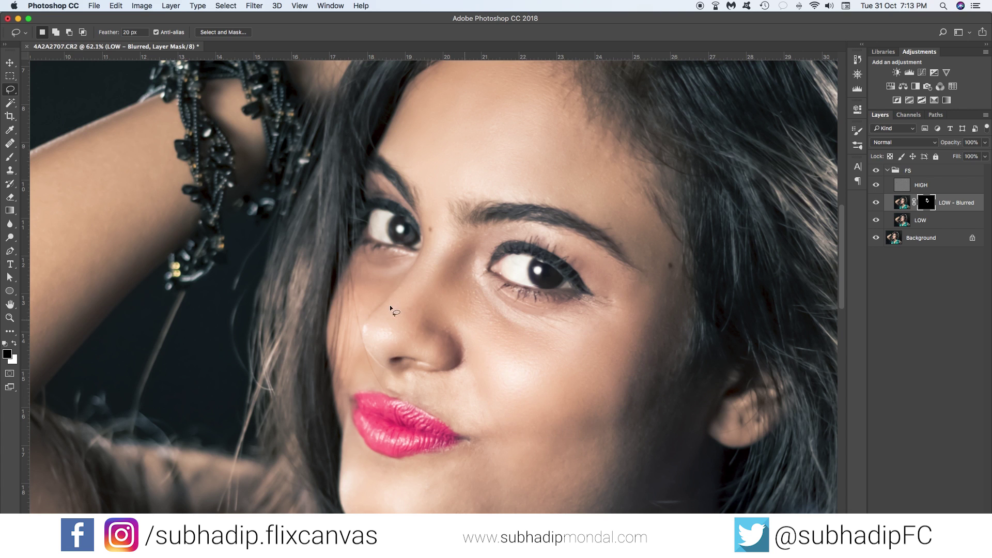
Step: Lasso the remaining facial skin areas one after another, filling each with white on the LOW – Blurred mask
scroll(475, 262, down, 3)
drag(475, 262, 477, 264)
key(super+BackSpace)
mouse_move(532, 322)
mouse_down()
mouse_move(598, 372)
mouse_move(543, 425)
mouse_move(664, 325)
mouse_move(644, 333)
mouse_up()
key(super+BackSpace)
scroll(664, 325, down, 5)
key(super+BackSpace)
Step: Lasso the neck and the upper chest in turn, filling each with white on the LOW – Blurred mask
scroll(649, 295, down, 3)
drag(649, 294, 672, 336)
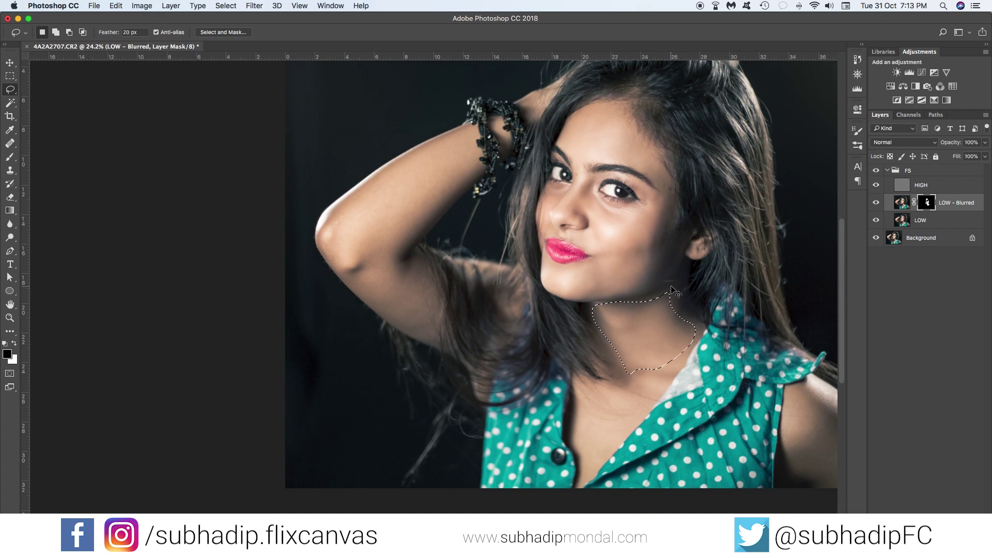
key(super+BackSpace)
mouse_move(641, 372)
mouse_down()
mouse_move(629, 421)
mouse_move(594, 392)
mouse_up()
key(super+BackSpace)
Step: Lasso the raised arm and its elbow area in turn, filling each with white on the LOW – Blurred mask
mouse_move(472, 168)
mouse_down()
mouse_move(347, 207)
mouse_move(419, 222)
mouse_move(339, 265)
mouse_up()
key(super+BackSpace)
mouse_move(331, 222)
mouse_down()
mouse_move(373, 282)
mouse_move(331, 243)
mouse_up()
key(super+BackSpace)
scroll(290, 104, up, 5)
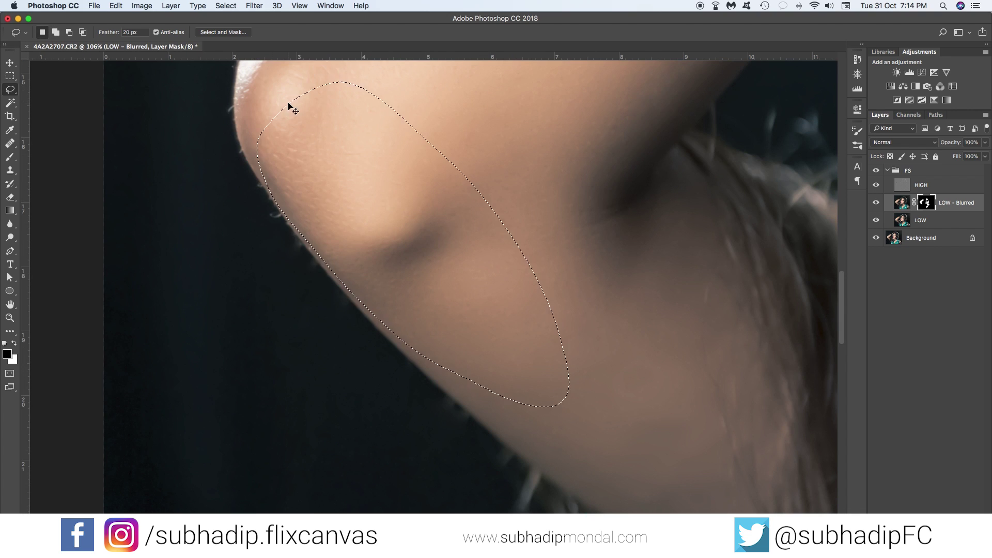
Step: Lasso the bare shoulder on the lowered arm, fill it with white on the mask, and deselect
scroll(605, 186, down, 3)
scroll(620, 413, down, 6)
mouse_move(635, 402)
mouse_down()
mouse_move(611, 438)
mouse_move(672, 465)
mouse_up()
key(super+BackSpace)
key(super+d)
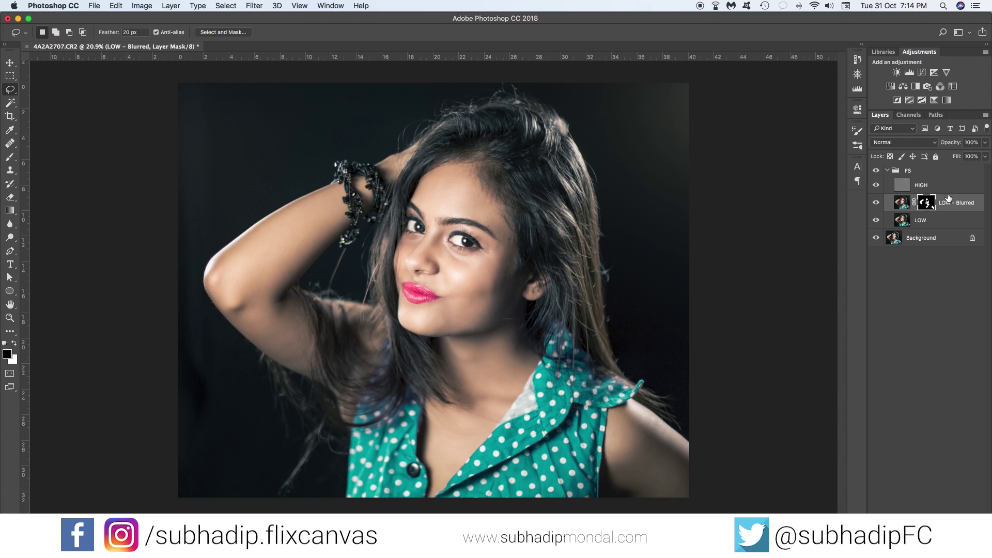
Step: Set the LOW – Blurred layer's opacity to 50% and duplicate the layer with its mask
key(5)
key(super+j)
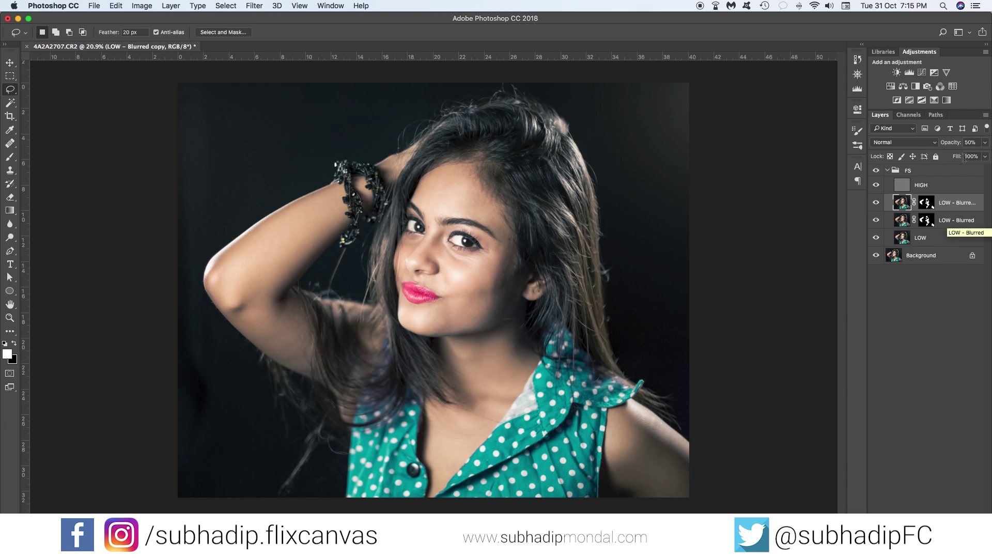
key(x)
Step: Lasso around the face and neck, fill the selection with black on the duplicate layer's mask, and deselect
mouse_move(573, 168)
mouse_down()
mouse_move(439, 157)
mouse_move(378, 284)
mouse_move(409, 386)
mouse_move(573, 279)
mouse_up()
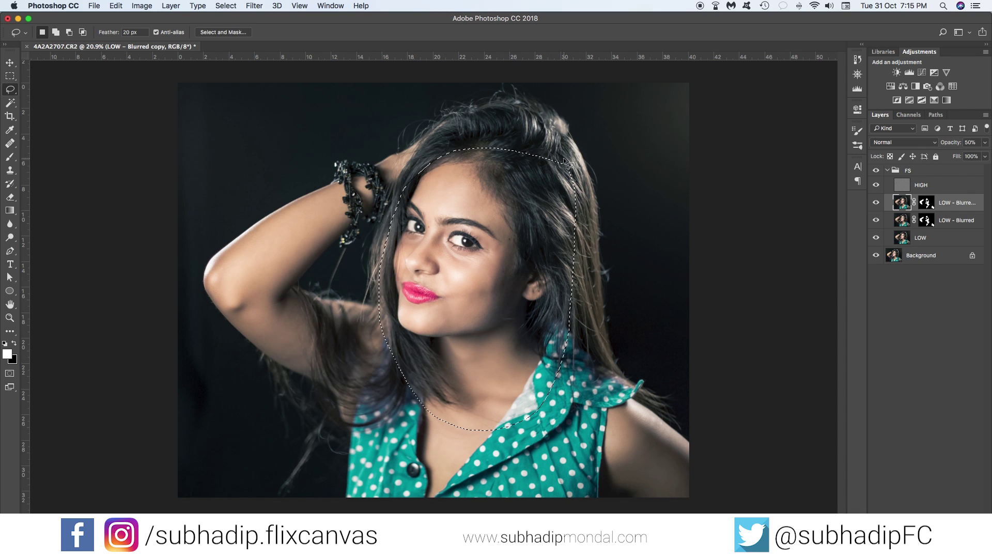
key(shift+F6)
key(Return)
key(super+backslash)
scroll(583, 195, down, 3)
key(super+BackSpace)
key(super+d)
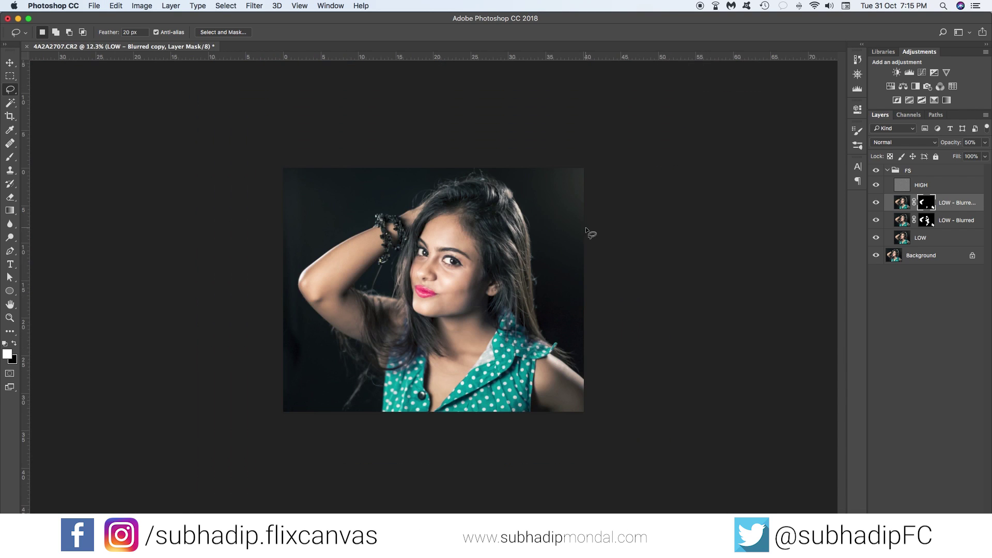
Step: Add another duplicate of the masked blur layer at the top of the blur layers and reduce its opacity
key(super+2)
key(0)
scroll(499, 279, up, 2)
key(super+j)
key(7)
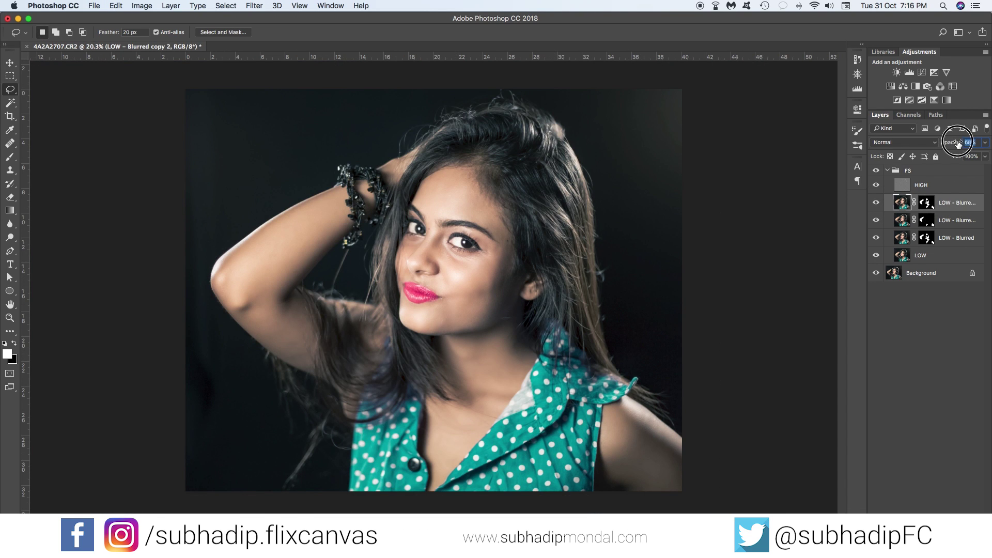
scroll(510, 286, up, 2)
key(super+backslash)
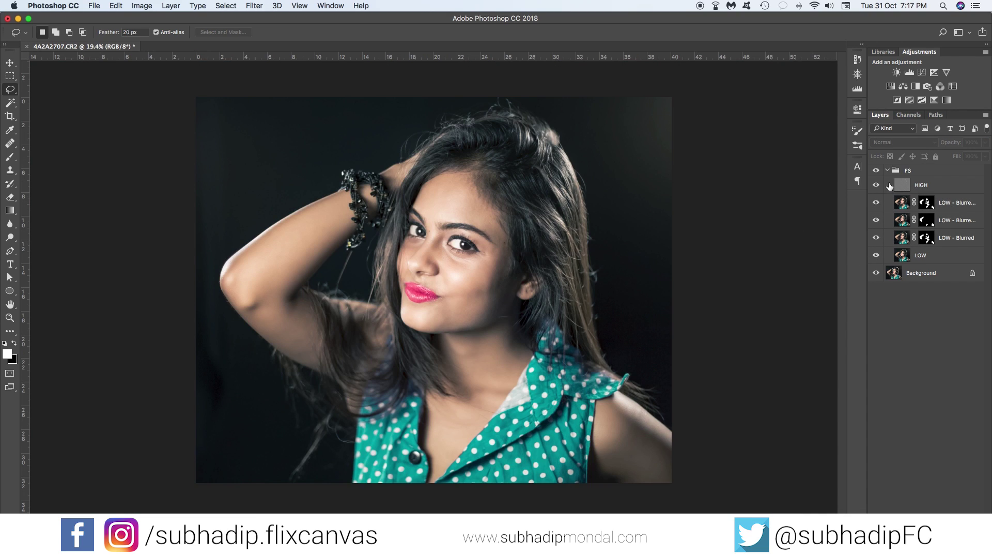
Step: Collapse the FS group and toggle its visibility to compare the skin before and after smoothing
click(887, 171)
click(879, 174)
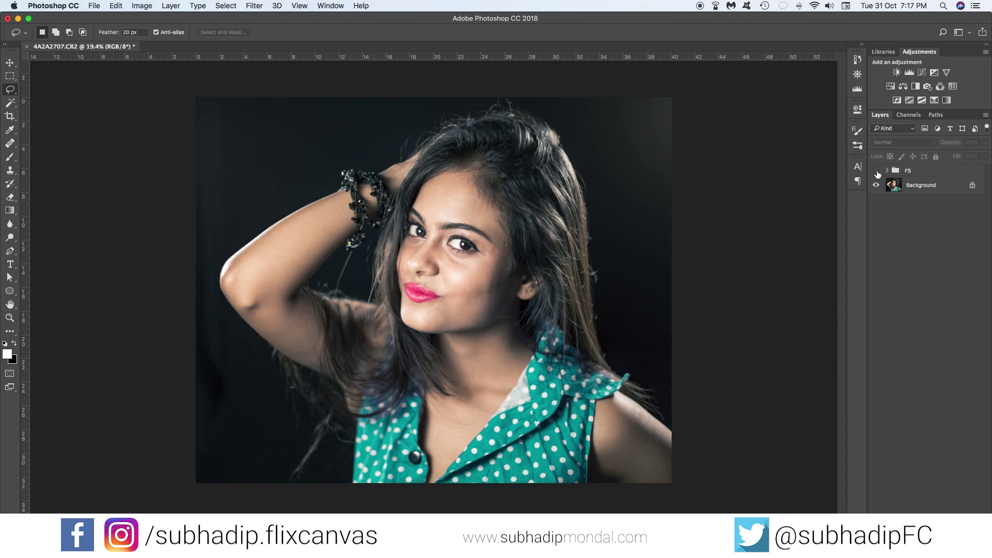
click(877, 174)
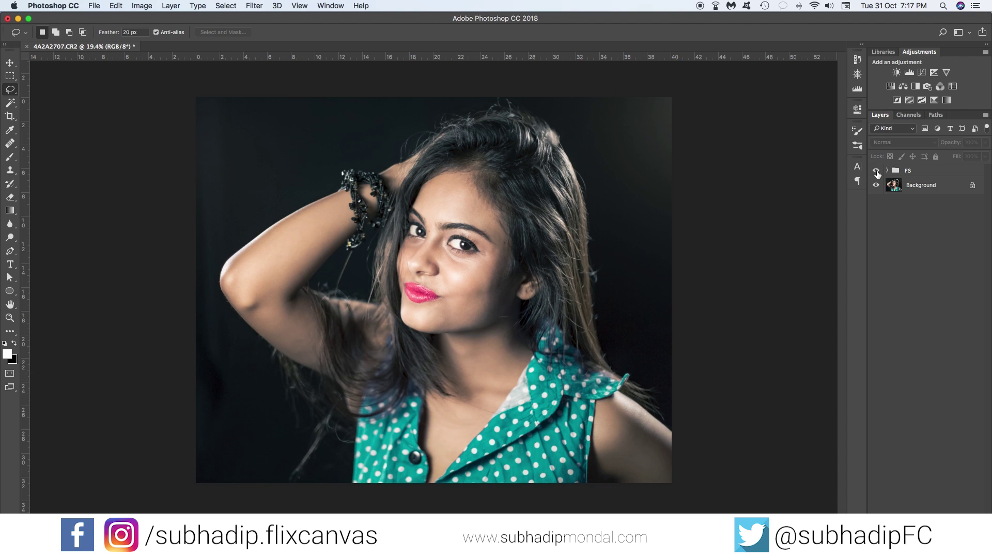
Step: Stamp all visible layers into a new layer above the FS group and apply the last Gaussian Blur to it repeatedly
click(924, 170)
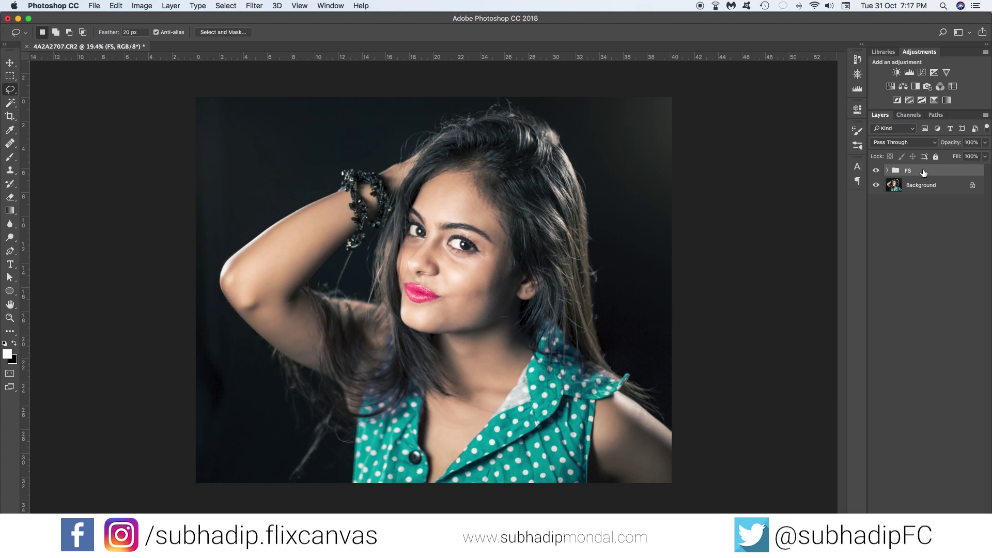
key(super+alt+shift+e)
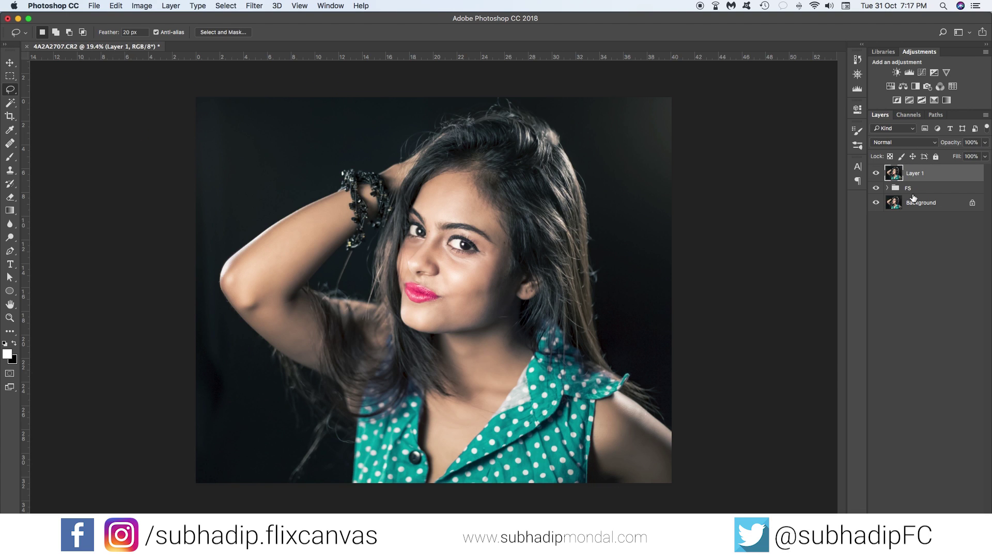
click(255, 6)
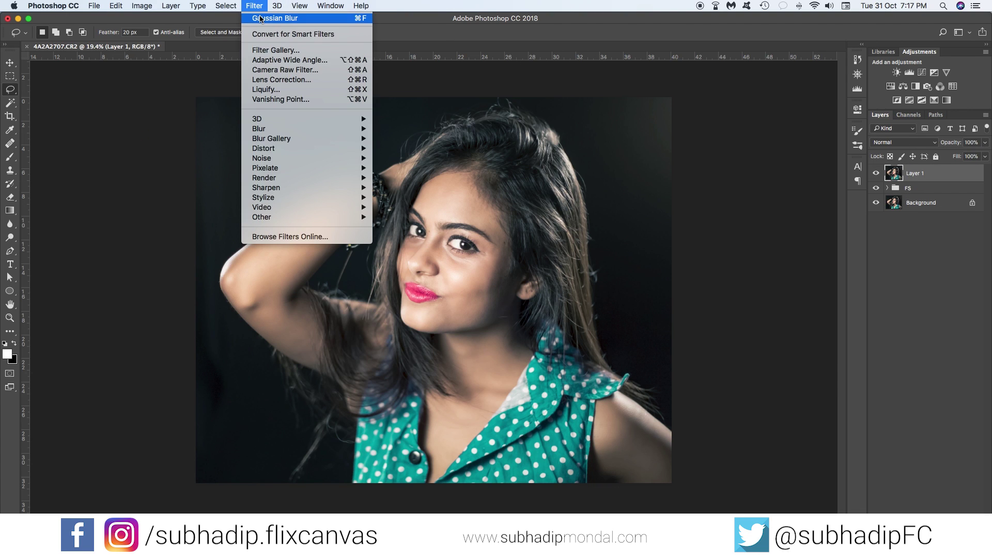
click(260, 19)
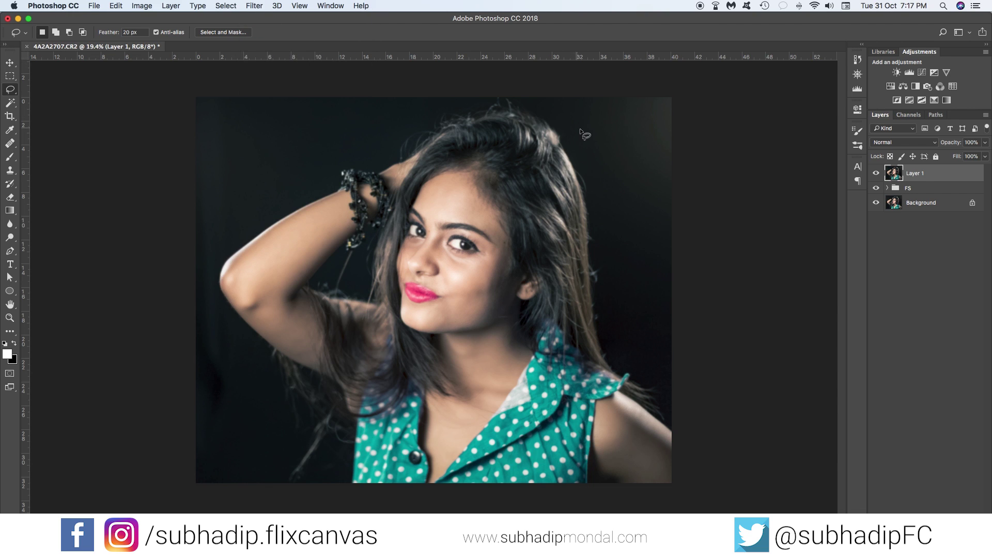
key(super+f)
key(super+f)
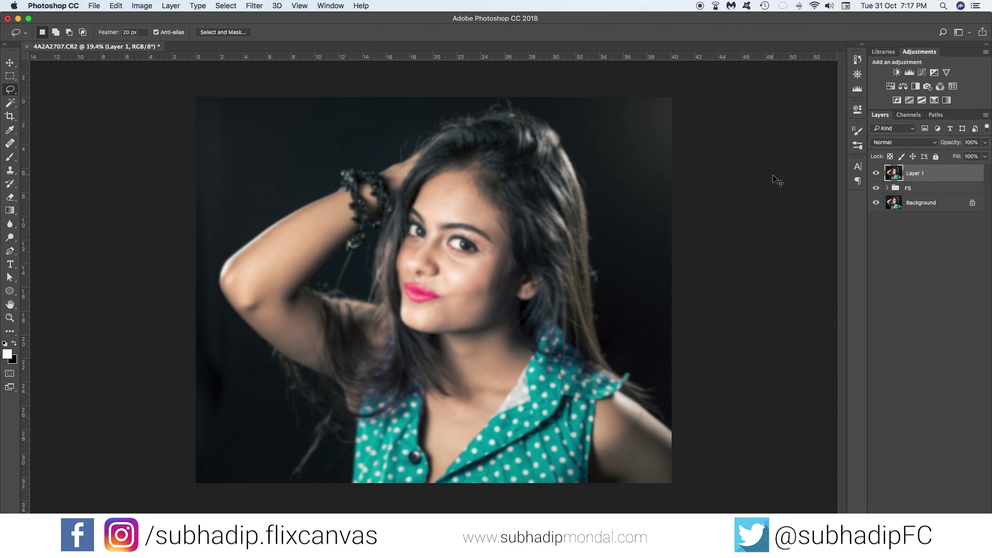
key(super+f)
key(super+f)
Step: Try the Overlay blend mode on the blurred merged layer, and set it to Soft Light instead
click(912, 143)
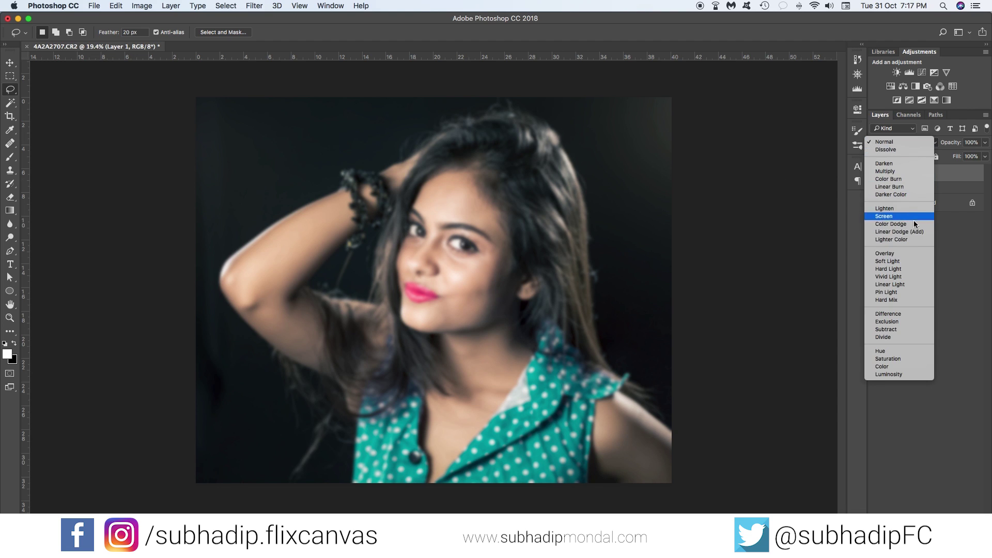
click(905, 253)
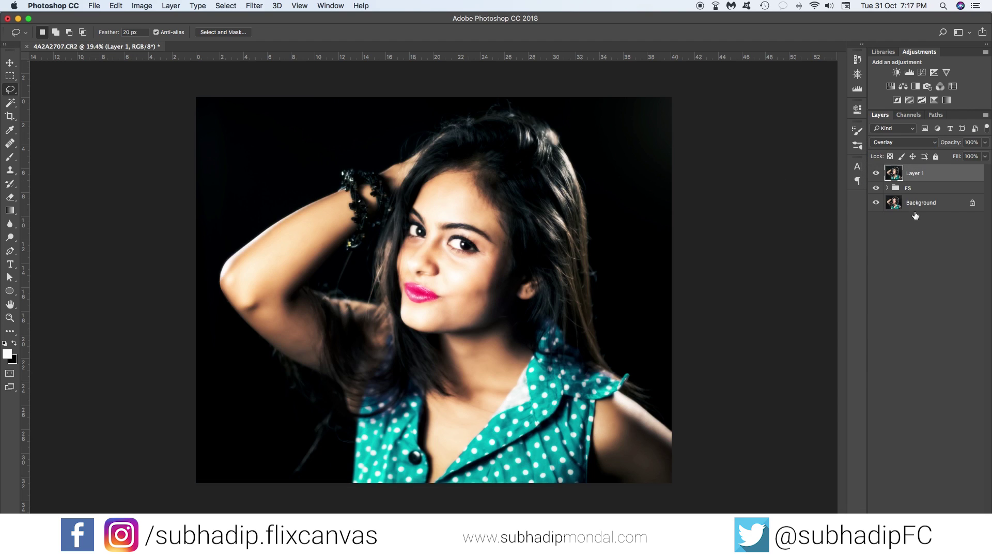
click(904, 145)
click(898, 151)
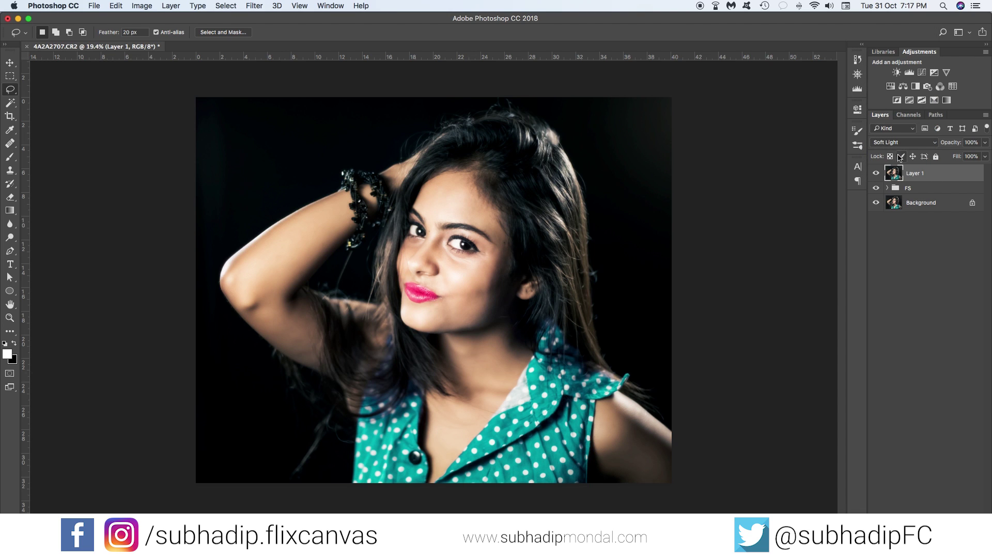
Step: Add a Curves adjustment clipped to Layer 1, raise its black point, lower its white point and add a midpoint
click(935, 72)
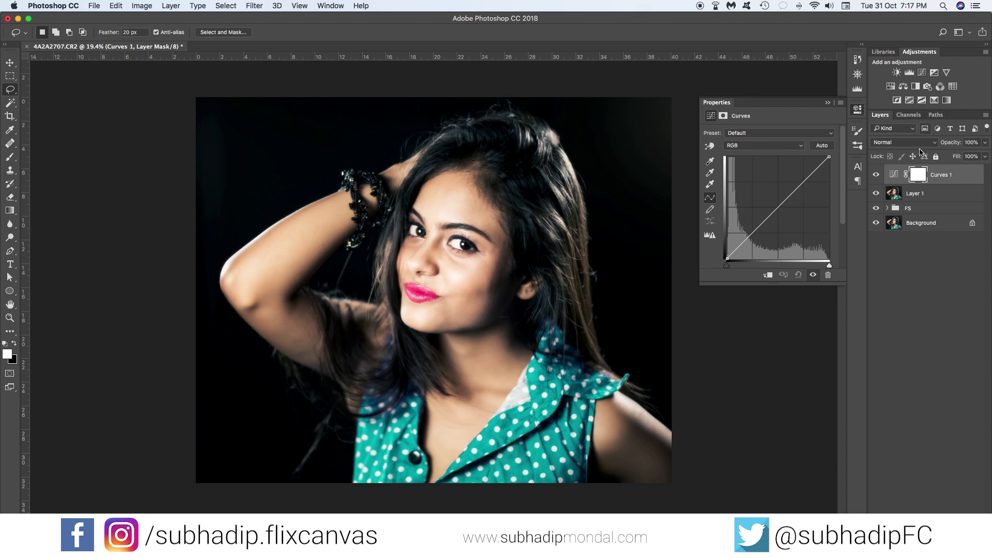
alt+click(896, 180)
drag(729, 258, 728, 236)
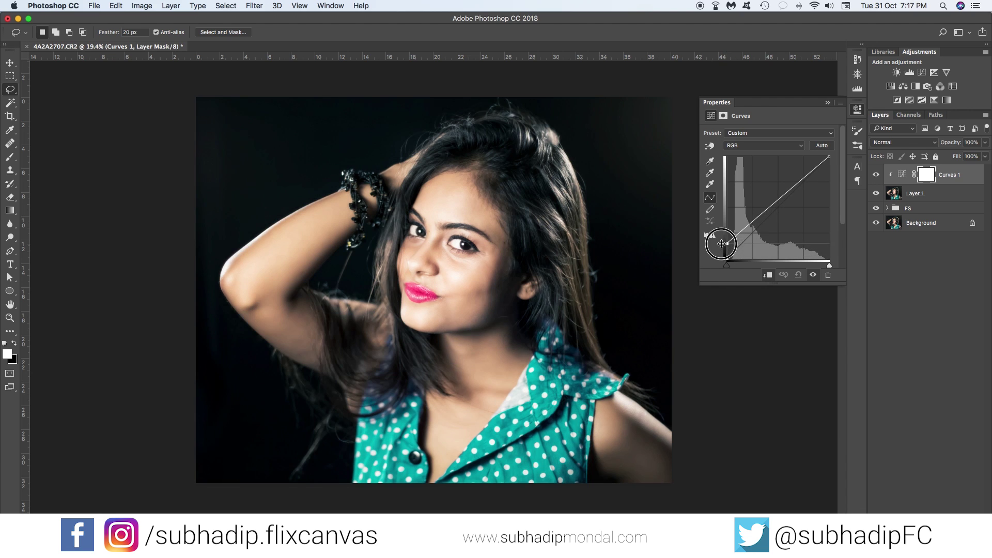
mouse_move(829, 158)
mouse_down()
mouse_move(843, 176)
mouse_move(844, 168)
mouse_up()
click(773, 208)
drag(773, 209, 775, 205)
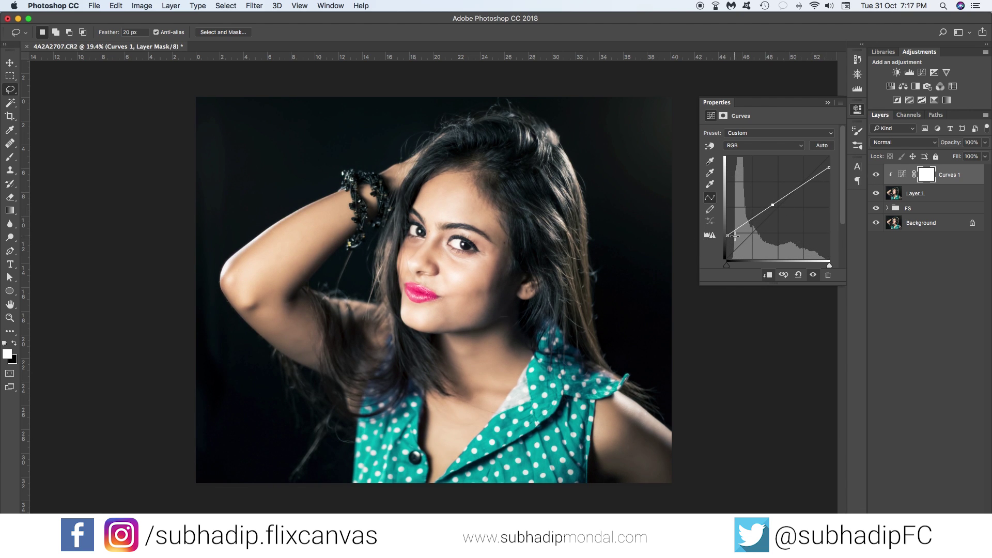
Step: Flatten the clipped curve further at both ends and adjust its midpoint, toggling Layer 1 to compare the effect
drag(829, 167, 829, 182)
drag(774, 208, 775, 212)
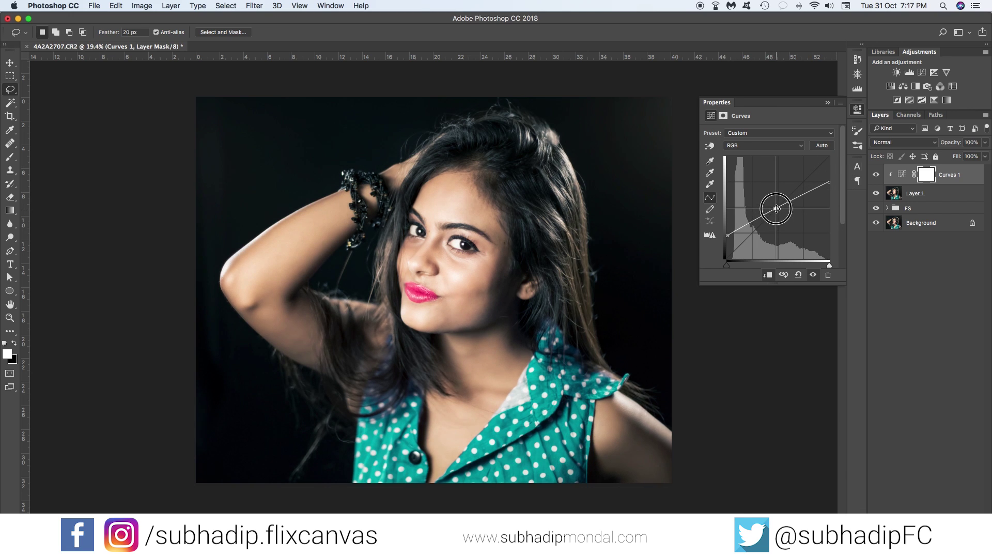
drag(727, 236, 728, 229)
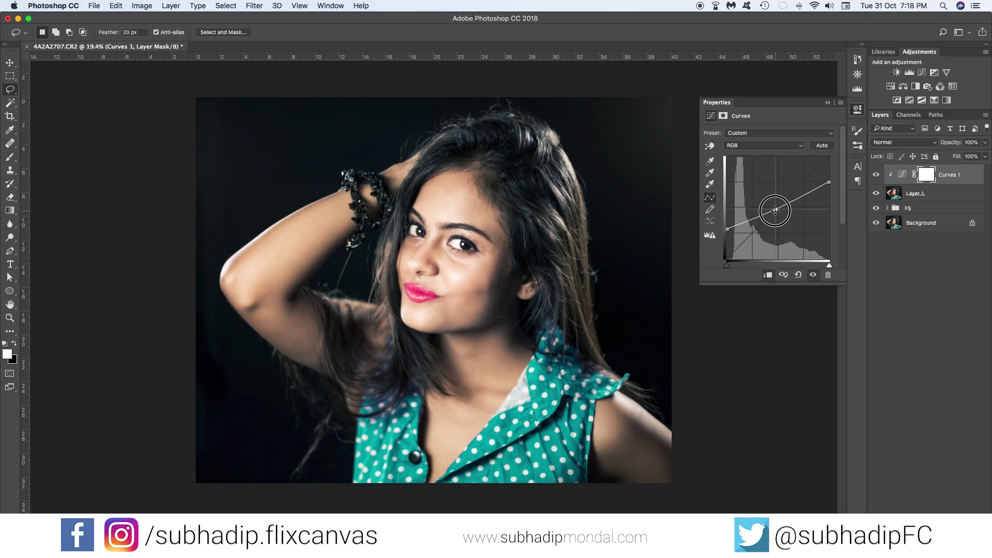
click(876, 194)
click(876, 193)
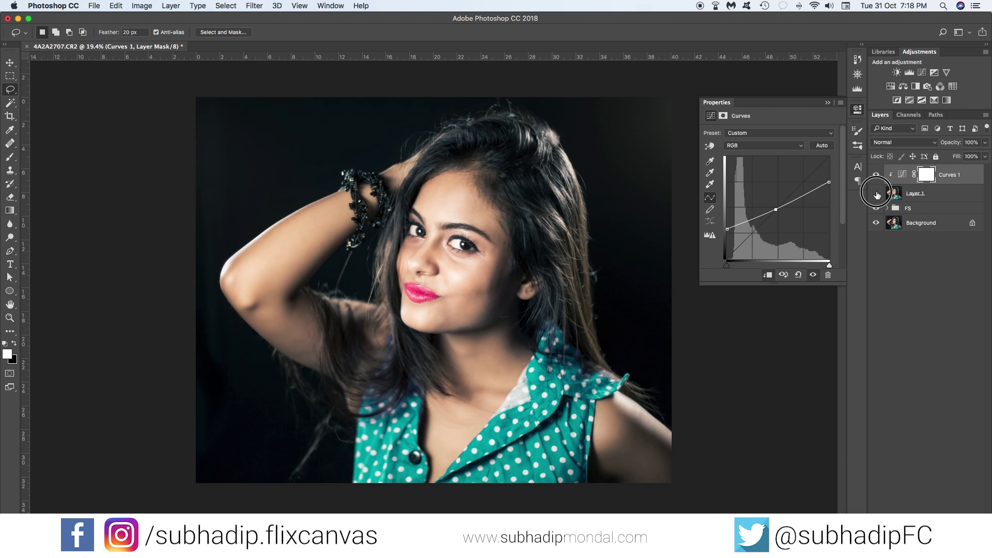
click(877, 193)
click(876, 193)
Step: Reduce Layer 1's opacity to 80%, toggling its visibility to compare the glow effect
click(915, 193)
click(934, 144)
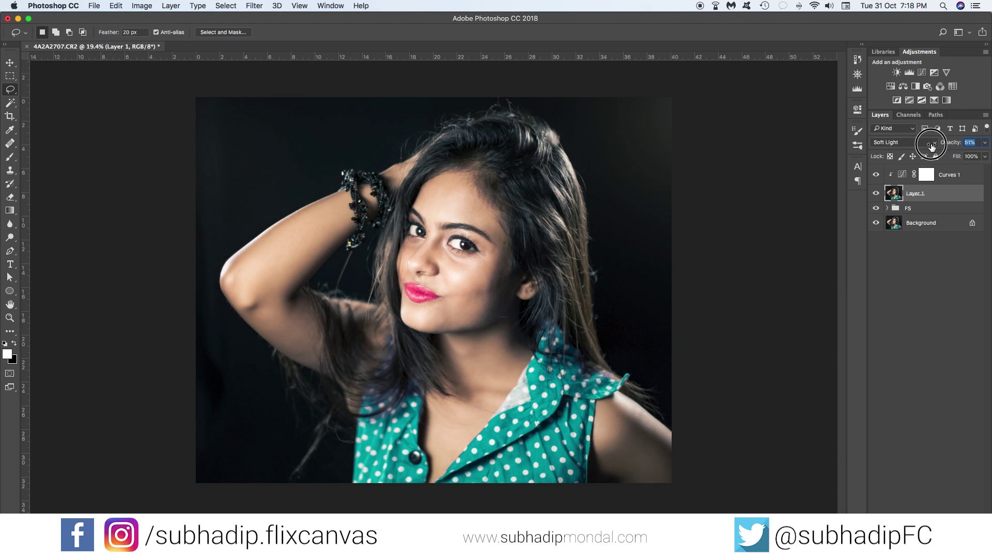
drag(934, 145, 964, 145)
click(879, 195)
click(878, 193)
click(879, 195)
click(879, 195)
key(0)
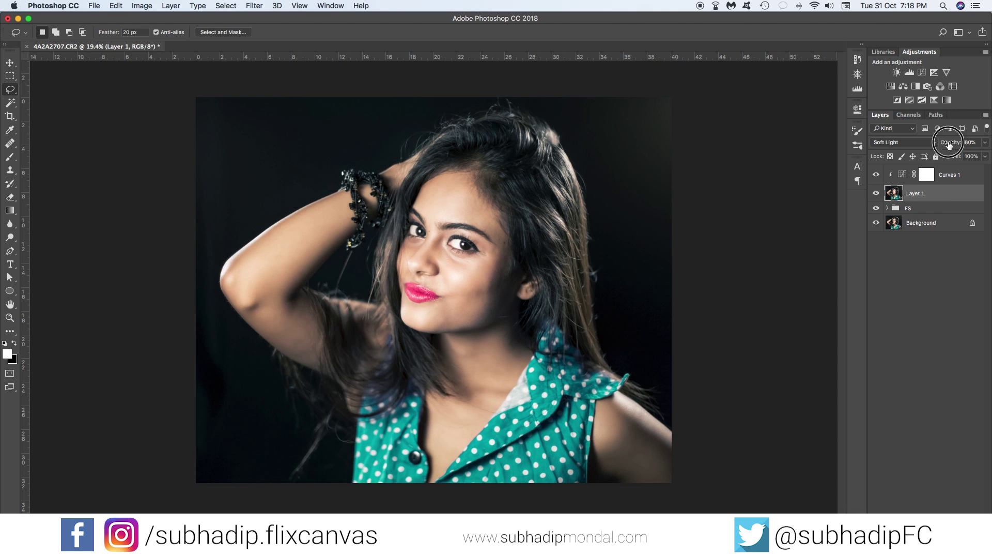
click(879, 195)
click(879, 195)
Step: Reopen the clipped Curves adjustment, lower its white point and midpoint, raise its black point slightly, and compare the effect
double_click(906, 178)
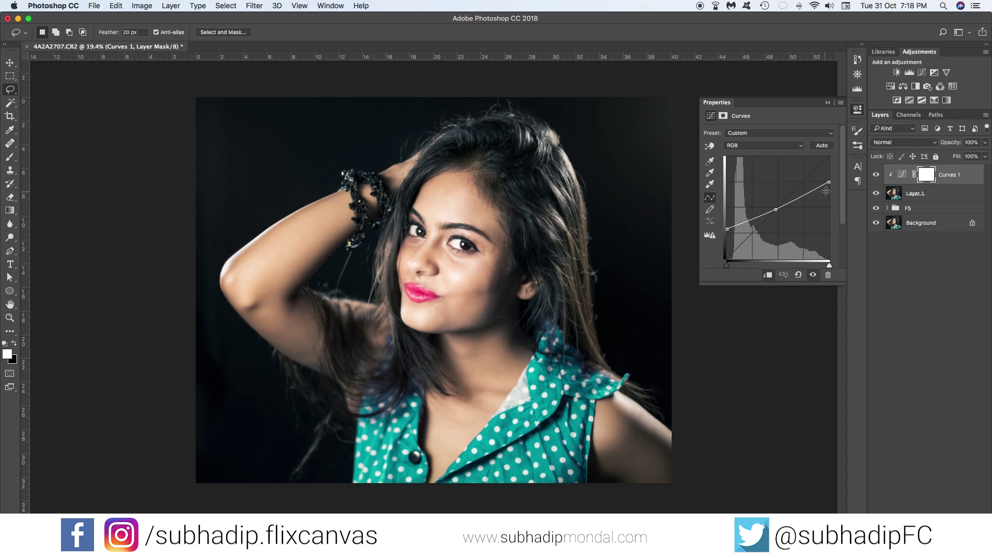
click(829, 191)
drag(775, 210, 727, 226)
click(876, 195)
click(876, 194)
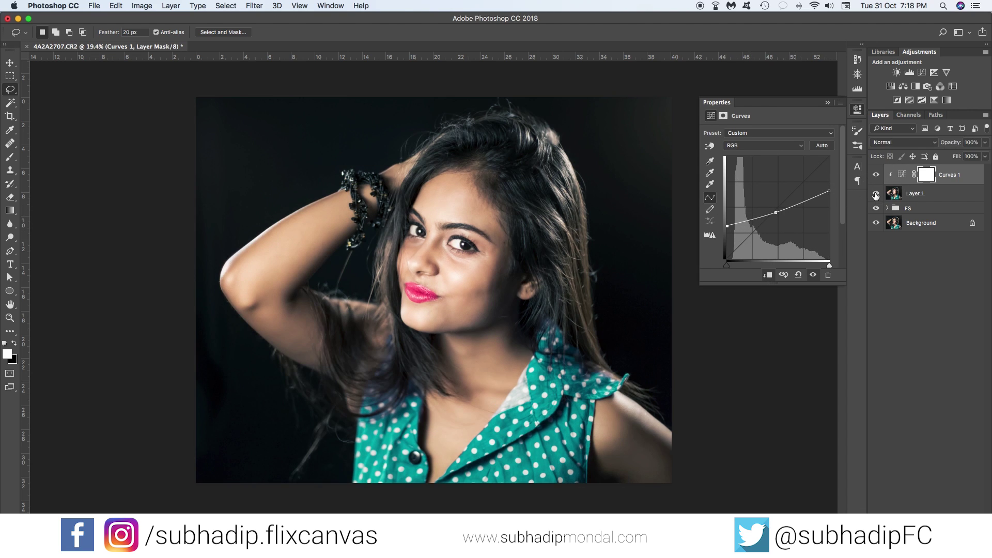
click(829, 103)
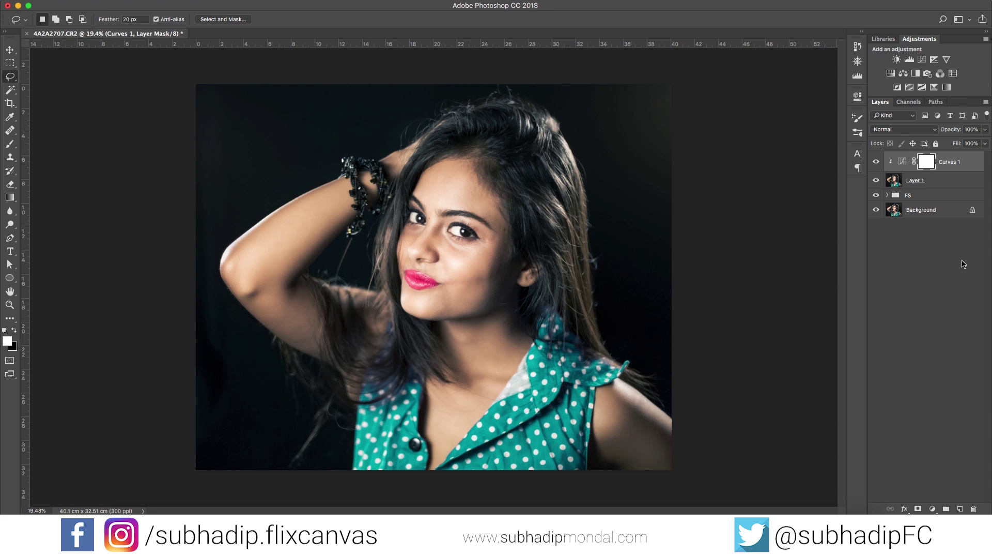
Step: Create a new layer above Curves 1 and fill it with neutral gray at 50% brightness
click(960, 510)
click(15, 344)
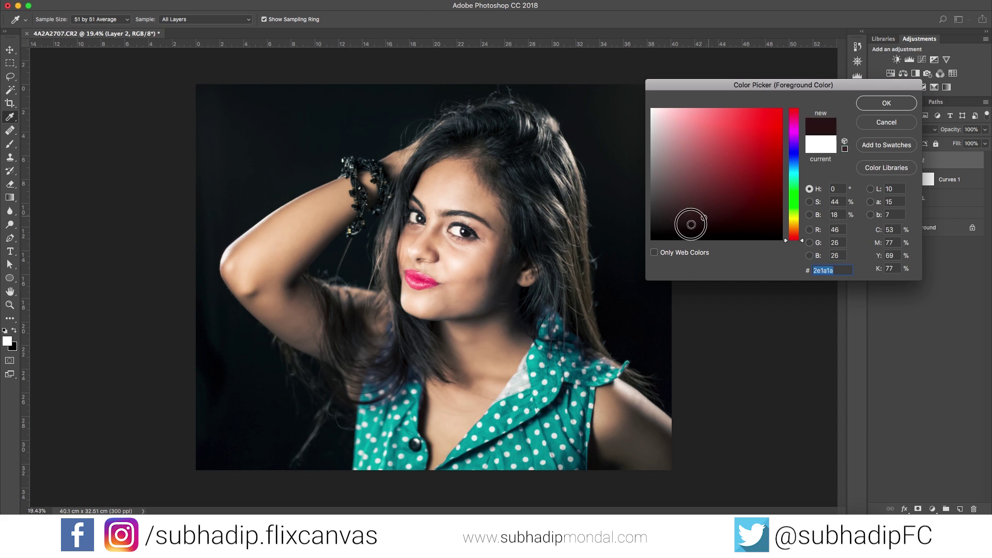
double_click(837, 215)
text(50)
key(Return)
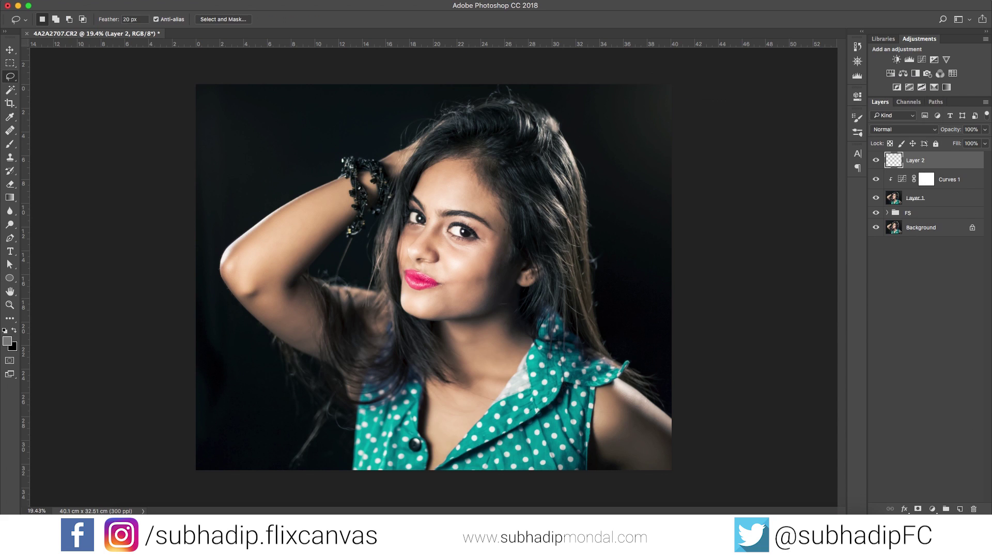
key(alt+BackSpace)
Step: Rename the gray layer as Burn, duplicate it, and rename the copy as Dodge
double_click(916, 160)
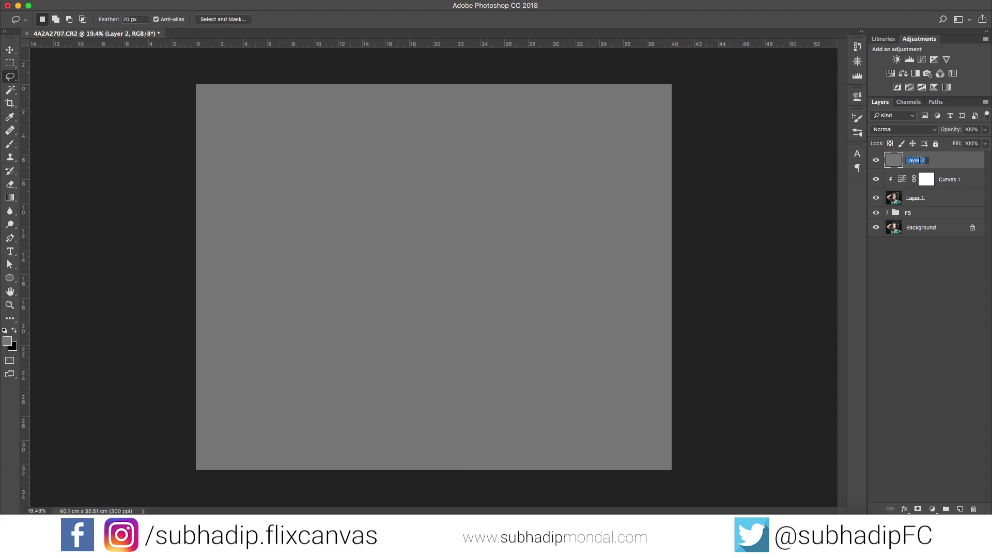
text(Burn)
key(Return)
key(super+j)
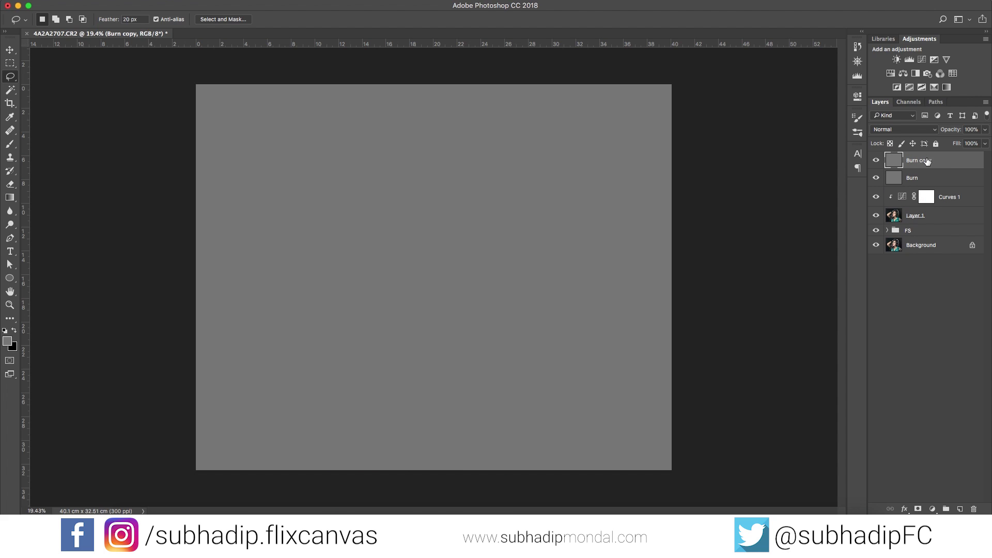
double_click(923, 161)
Step: Set the blend mode of both the Burn and Dodge layers to Soft Light
click(925, 179)
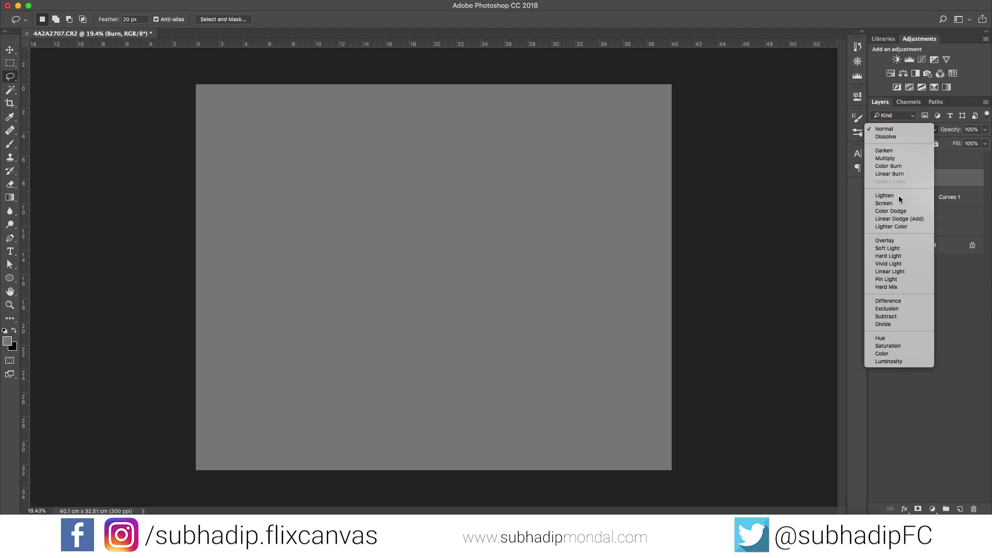
click(904, 129)
click(914, 194)
shift+click(925, 160)
click(905, 129)
click(890, 251)
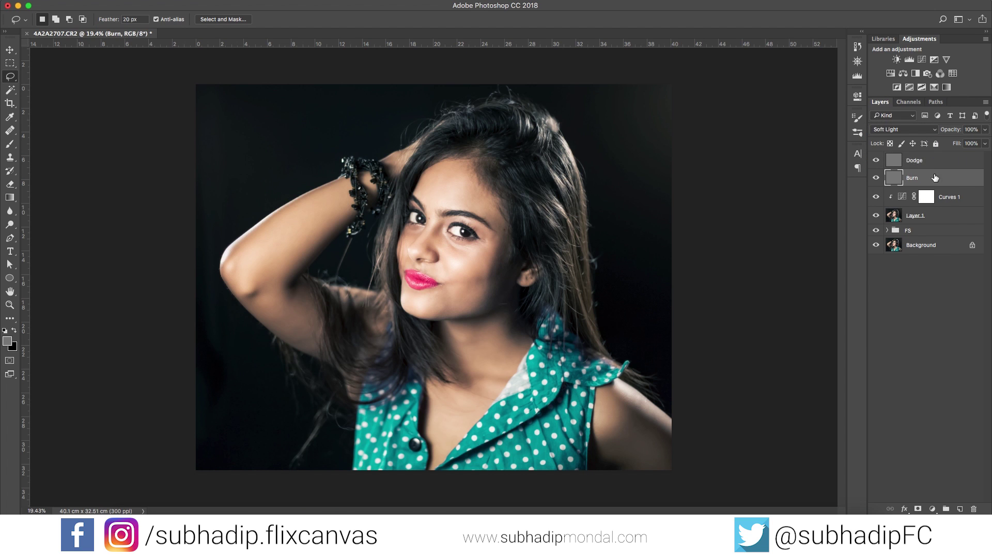
Step: Group the Dodge and Burn layers and name the group "Dodge & Burn"
key(super+g)
double_click(918, 158)
text(Dodge)
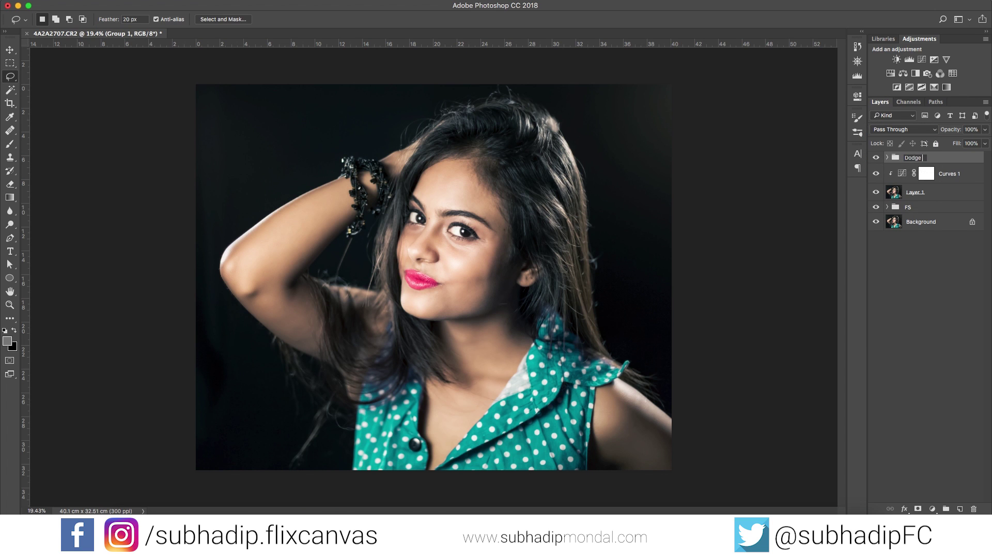
text( & Burn)
key(Return)
Step: With Dodge hidden, darken the shaded cheek, jaw and neck on the Burn layer using a 250 px Burn tool, Shadows range, 10% exposure
click(888, 158)
click(902, 187)
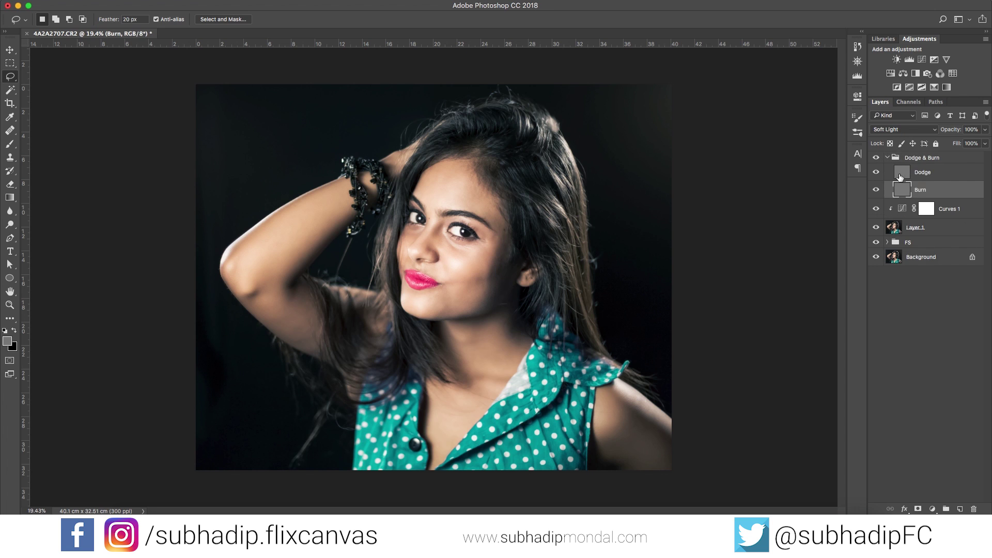
right_click(10, 224)
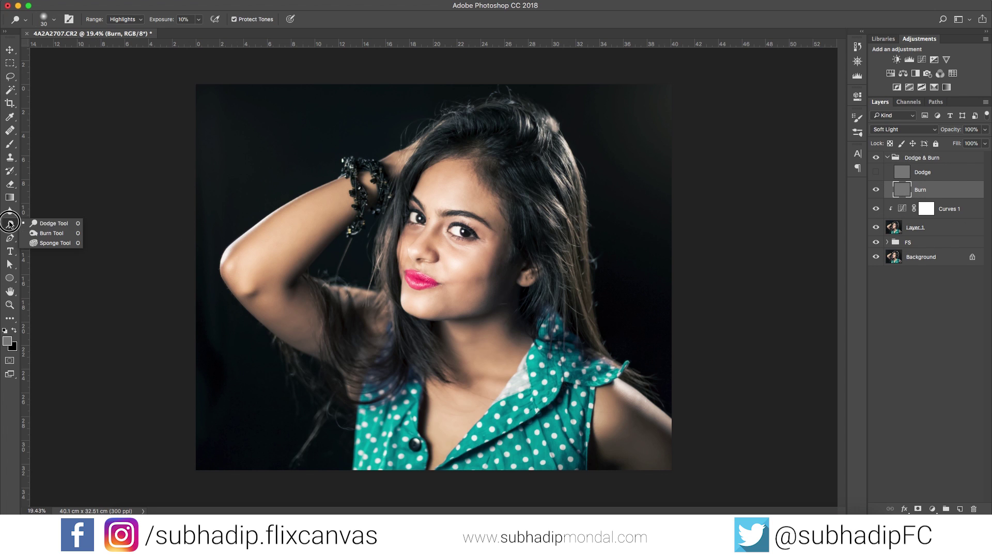
click(42, 230)
scroll(468, 241, up, 8)
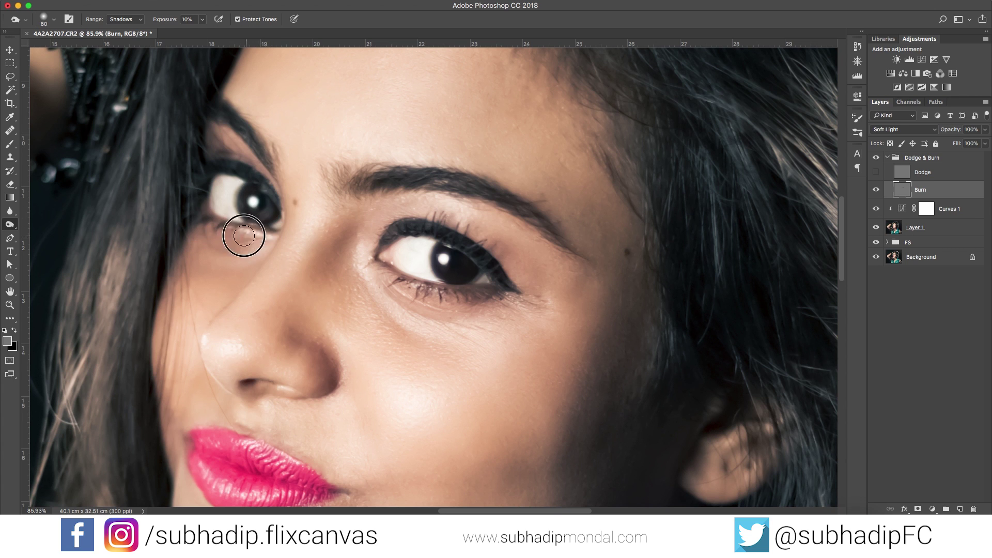
scroll(554, 290, down, 3)
key(bracketright)
key(bracketright)
key(bracketright)
key(bracketright)
key(bracketright)
key(bracketright)
key(bracketright)
key(bracketright)
key(bracketright)
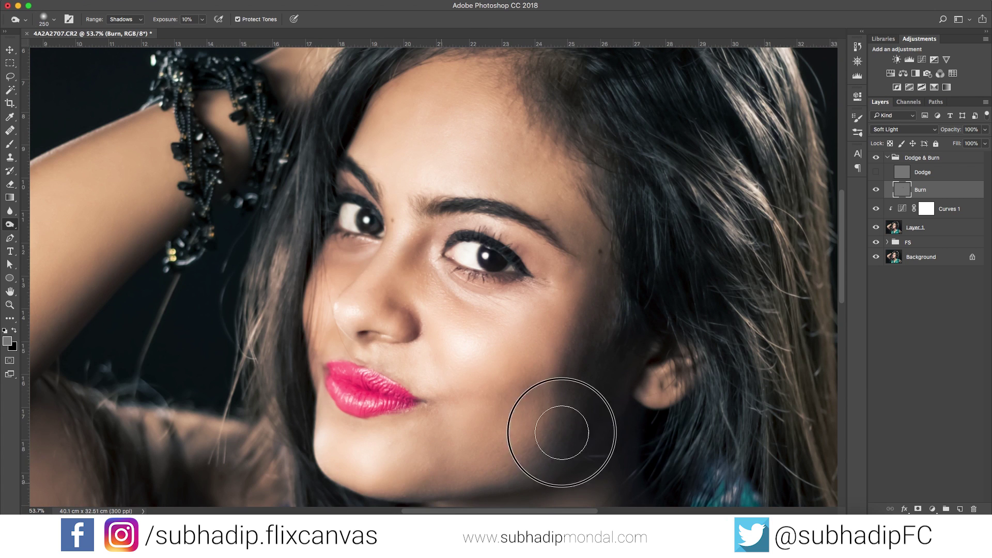
scroll(525, 230, up, 2)
scroll(613, 233, down, 5)
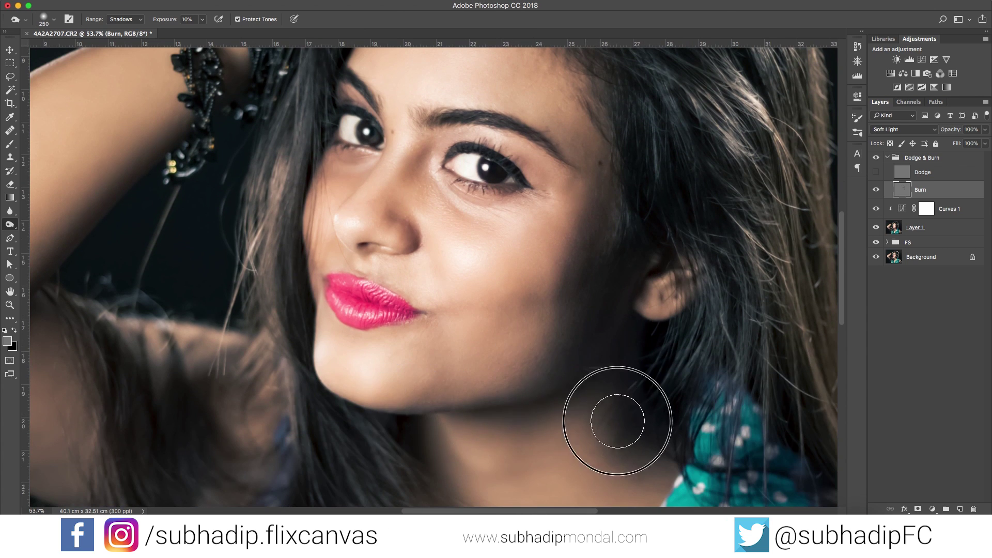
Step: Burn the shadows along the nose bridge between the eyes with the brush reduced to 90 px
scroll(605, 421, up, 2)
key(bracketleft)
key(bracketleft)
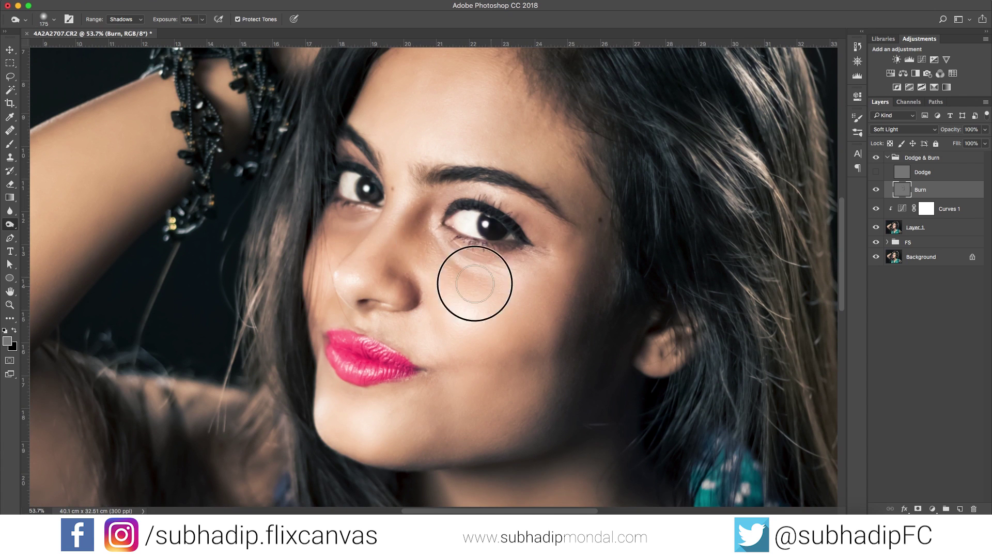
key(bracketleft)
key(bracketleft)
key(bracketleft)
key(bracketleft)
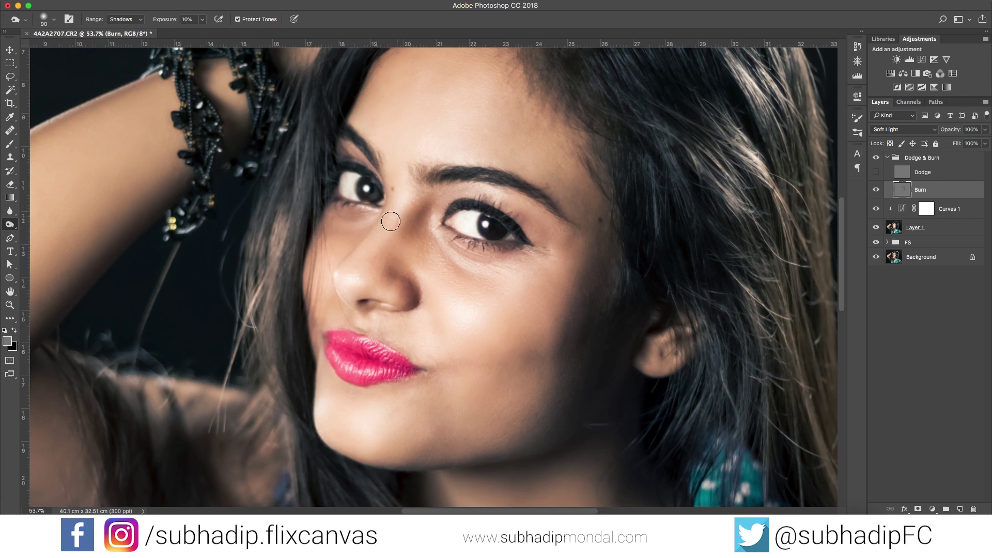
Step: Burn the broader shadow areas of the portrait with a 200 px brush and review the Burn layer's effect
scroll(517, 341, down, 3)
key(bracketright)
key(bracketright)
key(bracketright)
key(bracketright)
key(bracketright)
scroll(533, 332, down, 3)
scroll(499, 274, up, 3)
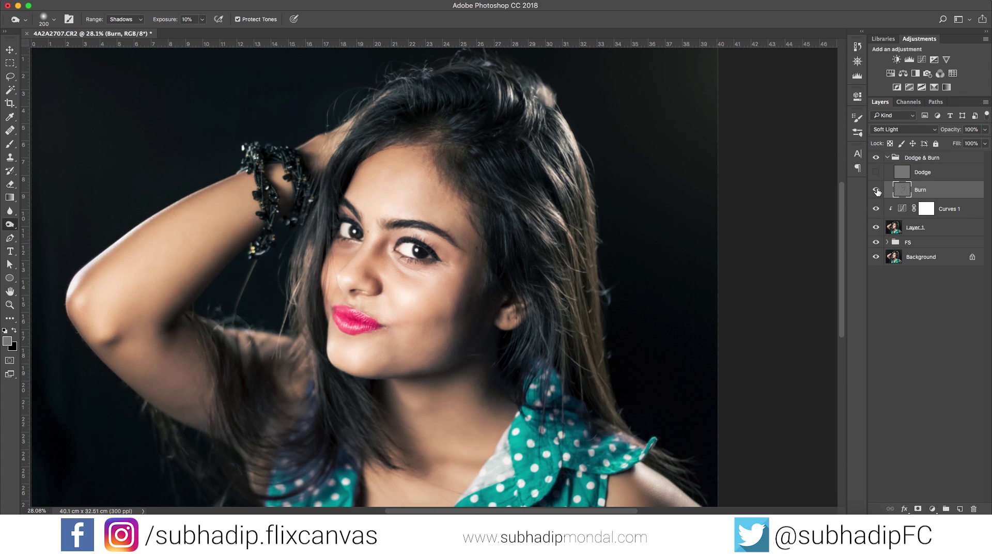
Step: Show the Dodge layer and brighten the highlights around the eyes on it with a 50 px Dodge tool, Highlights range, 10% exposure
click(876, 172)
click(923, 172)
right_click(9, 224)
click(47, 217)
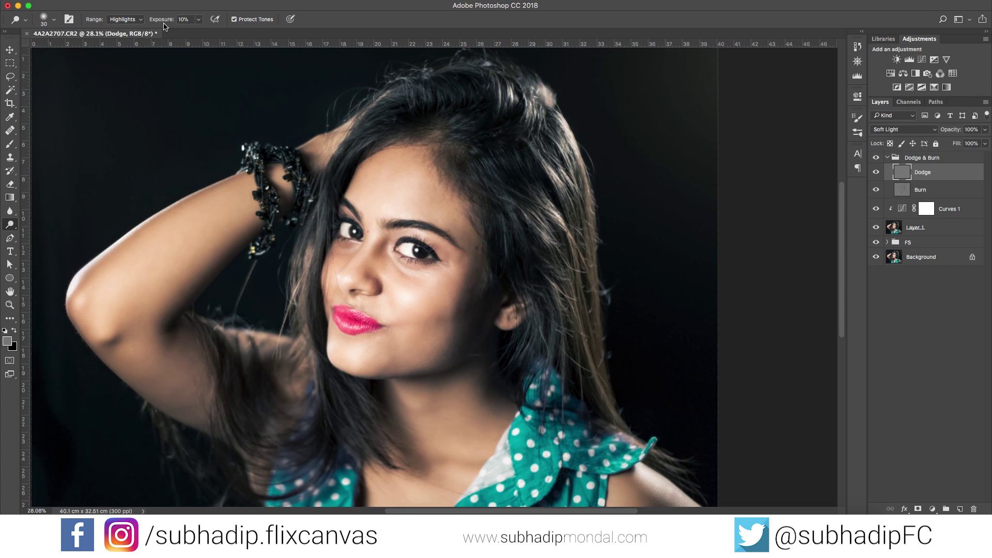
scroll(382, 273, up, 10)
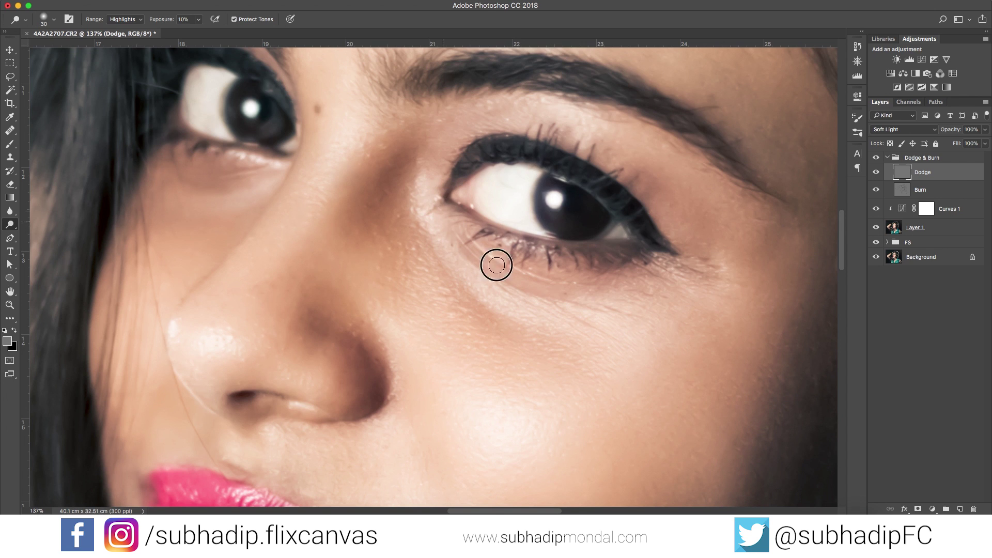
key(bracketright)
key(bracketright)
scroll(455, 303, up, 5)
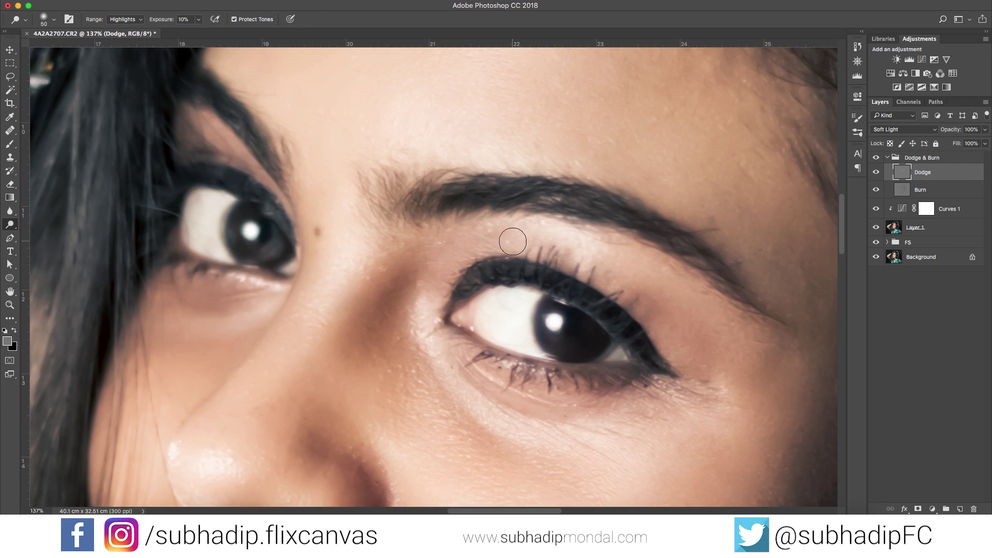
Step: Dodge the larger facial highlights with the brush enlarged to 175 px and check the whole portrait
scroll(513, 241, down, 5)
key(bracketright)
key(bracketright)
key(bracketright)
key(bracketright)
scroll(603, 276, up, 5)
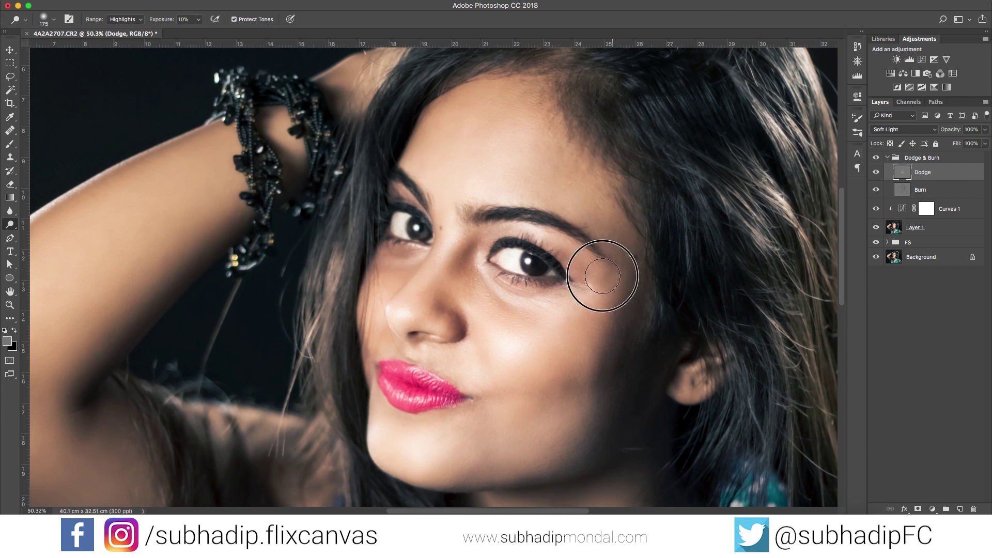
scroll(479, 145, down, 5)
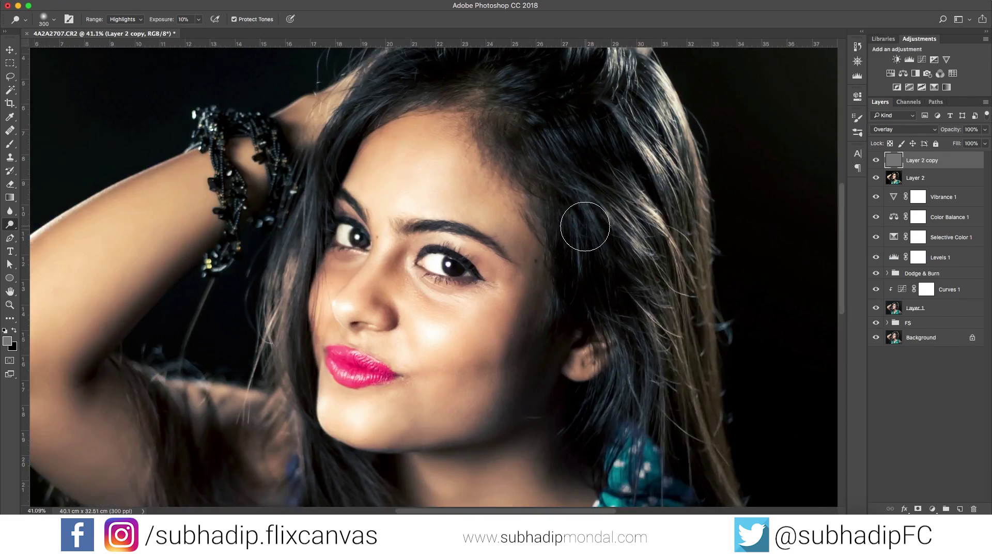
key(super+0)
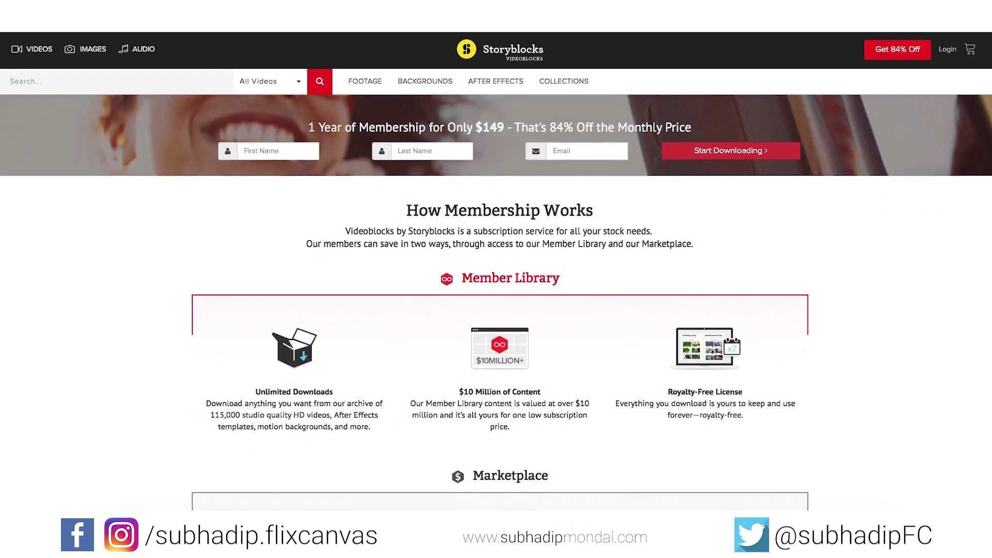
Step: Switch to the Storyblocks VideoBlocks website, read through the homepage, and open the Footage category to browse its clips
scroll(496, 303, down, 6)
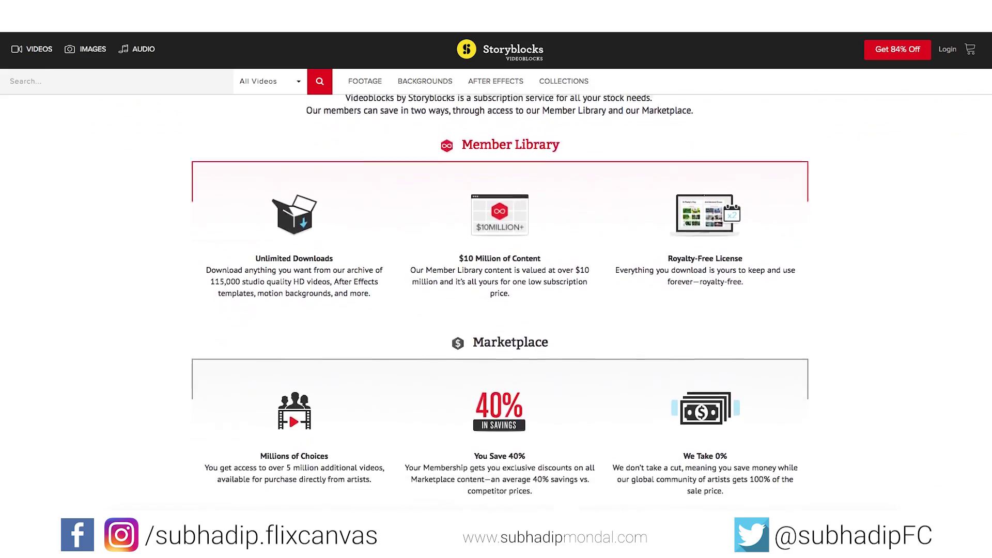
scroll(497, 303, down, 9)
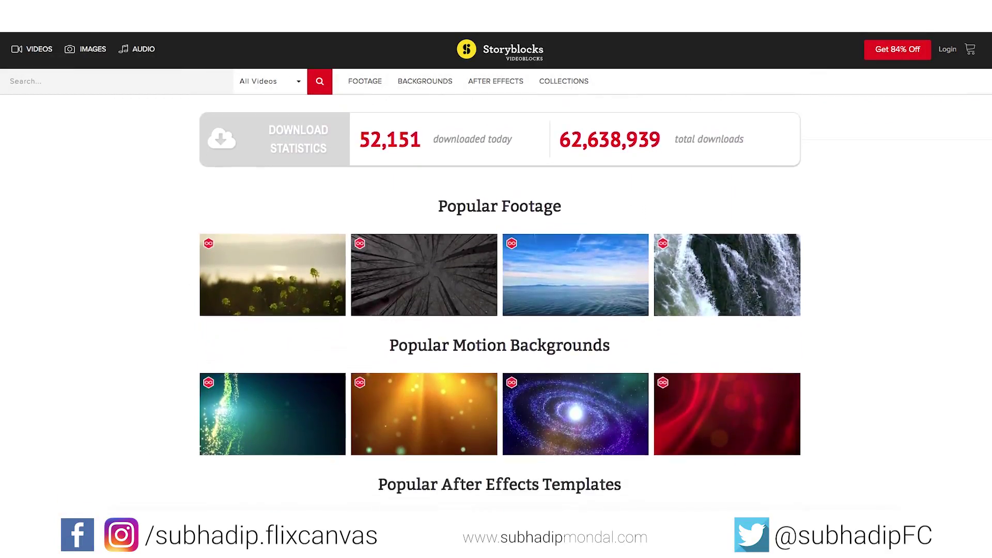
scroll(497, 302, down, 9)
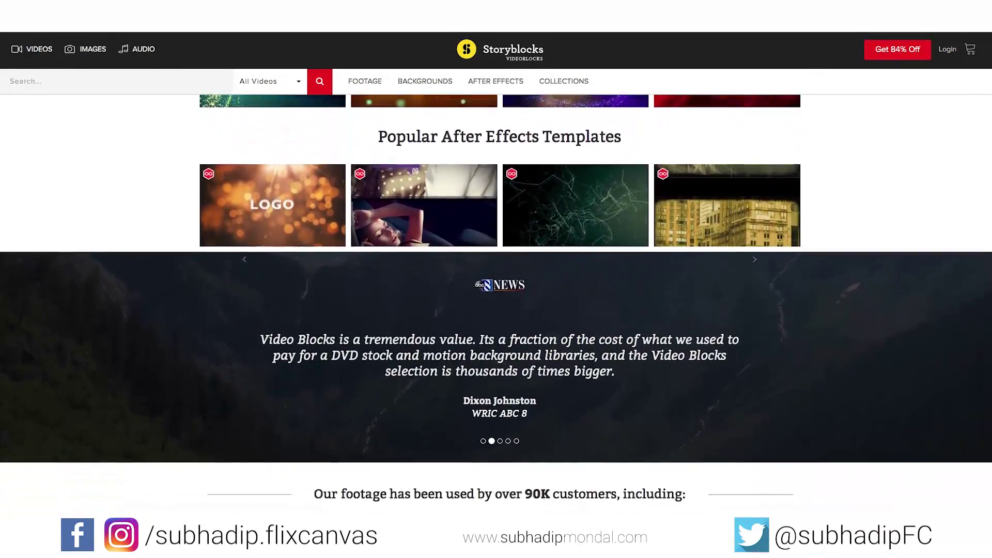
scroll(496, 303, down, 3)
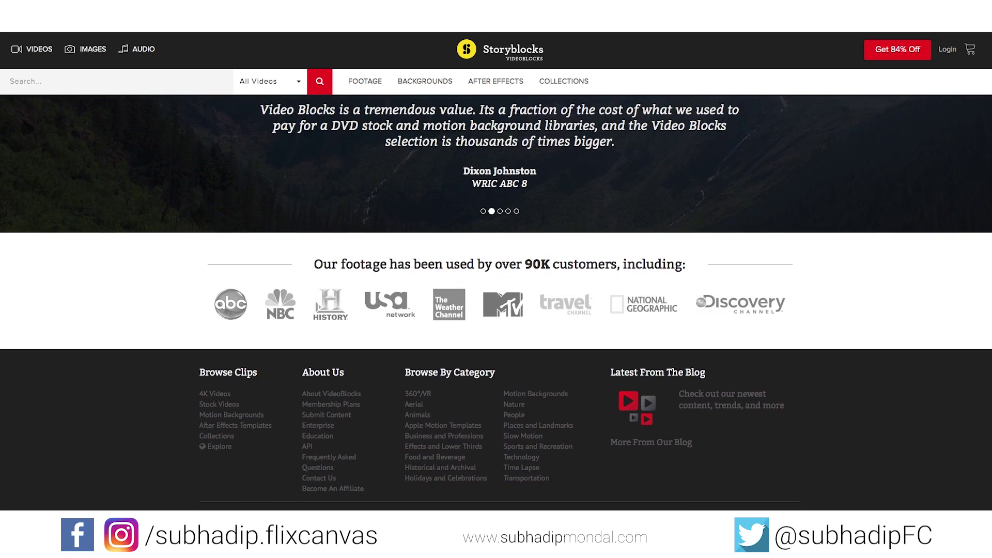
scroll(496, 303, down, 1)
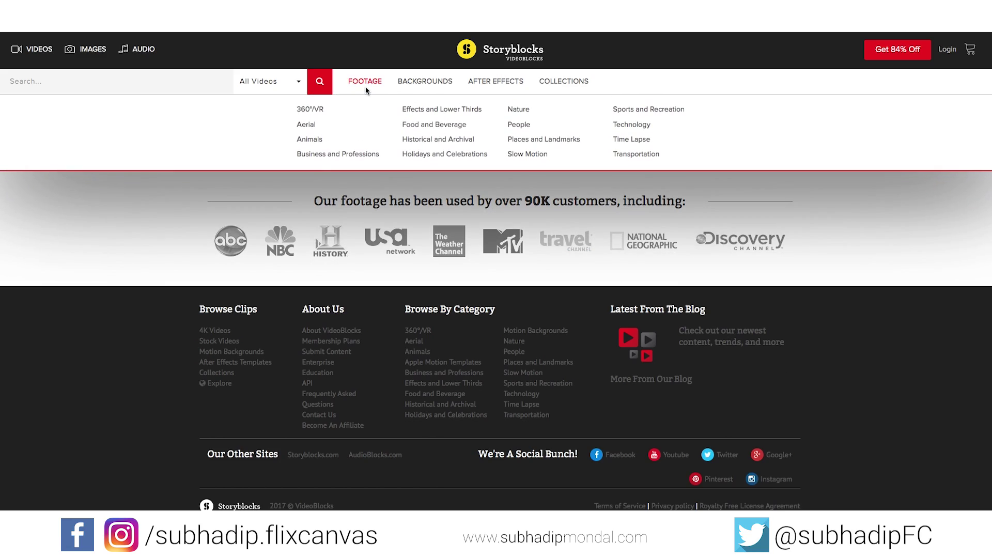
click(366, 82)
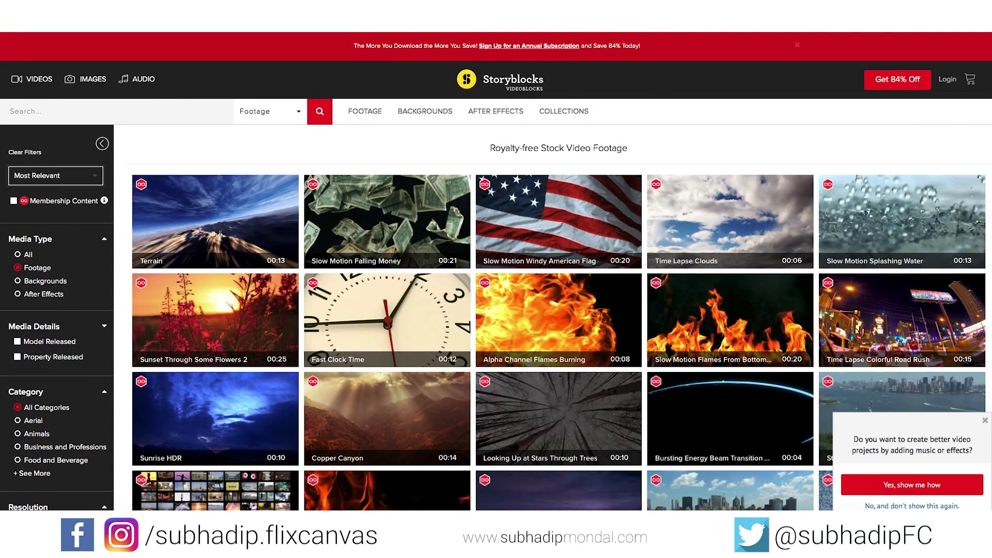
scroll(559, 318, down, 6)
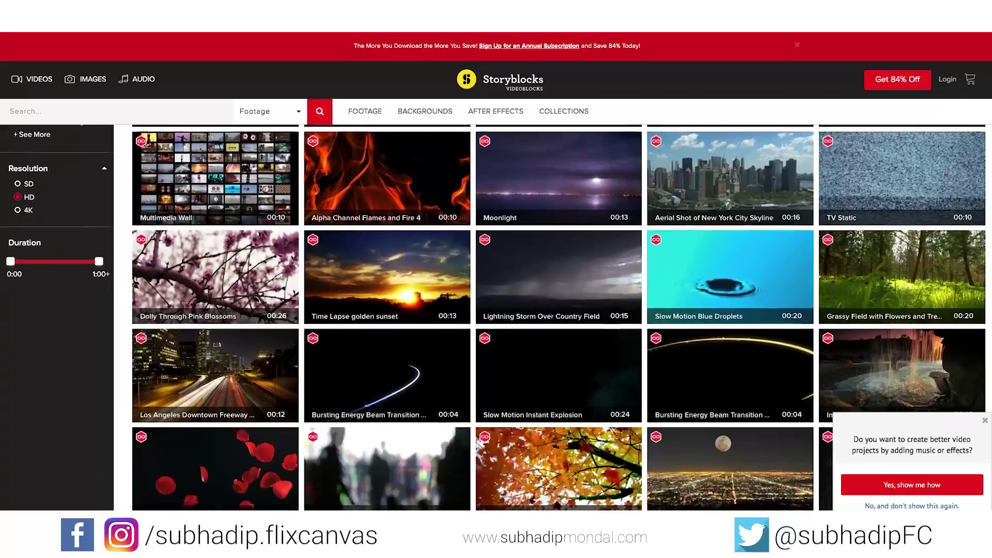